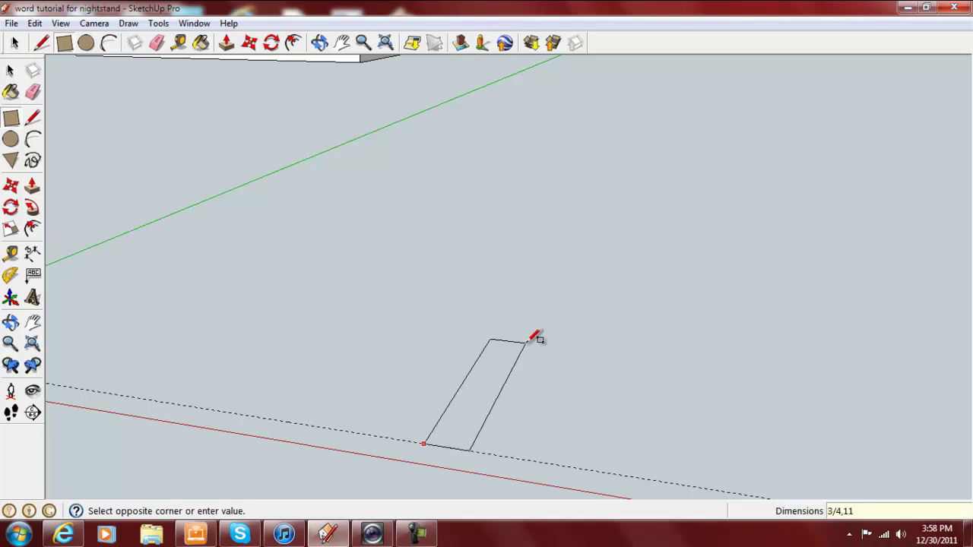
Draw a 3/4 by 11.25 inch rectangle from the dashed guide and pull it up 23 7/8 inches into an upright panel
key("Return")
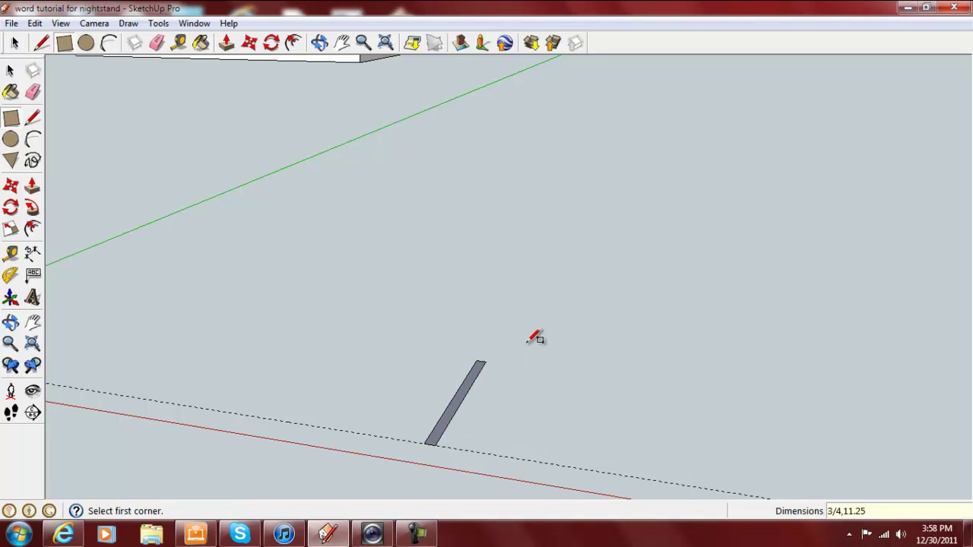
left_click(32, 190)
left_click_drag(449, 424, 456, 282)
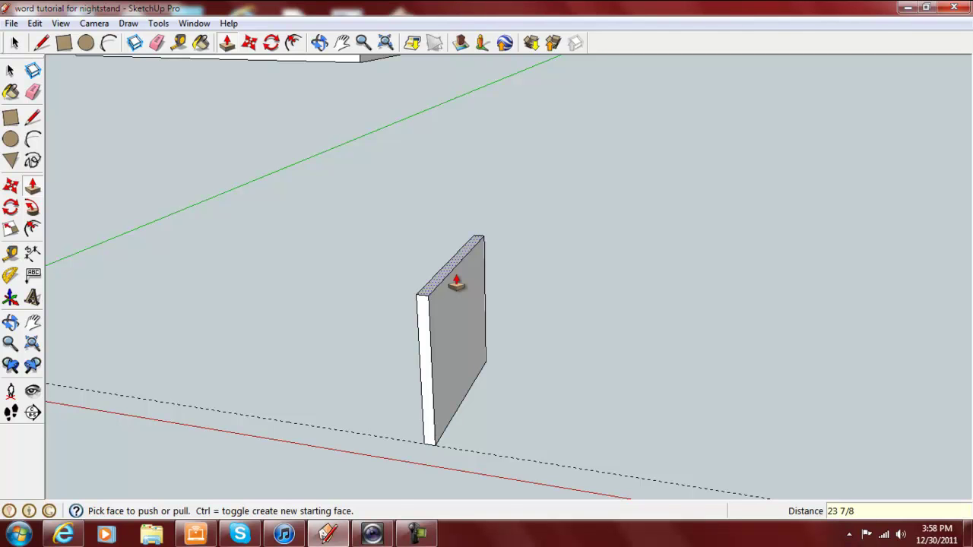
left_click(456, 283)
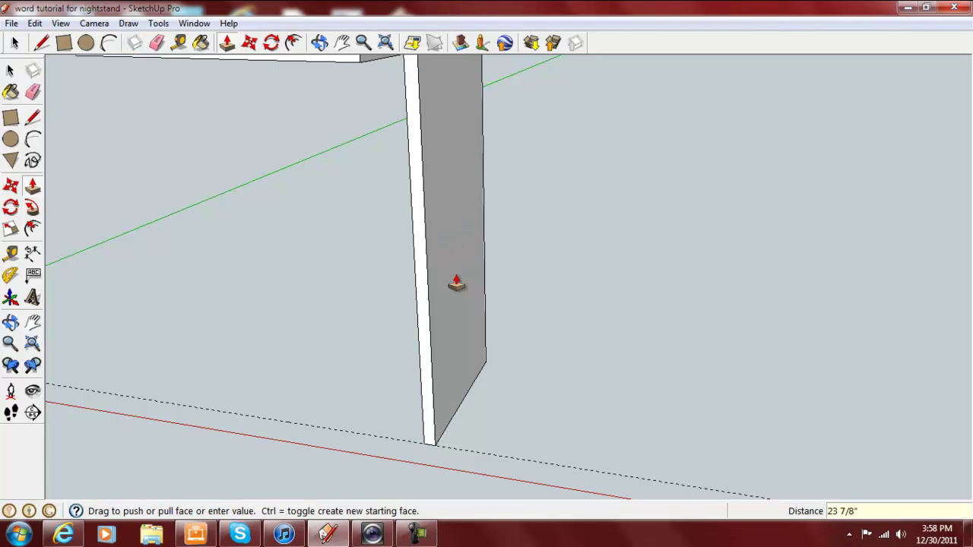
Add horizontal guides on the panel's wide face at 3 and 2.25 inches above its bottom edge
scroll(423, 297, "down", 5)
middle_click_drag(530, 328, 426, 297)
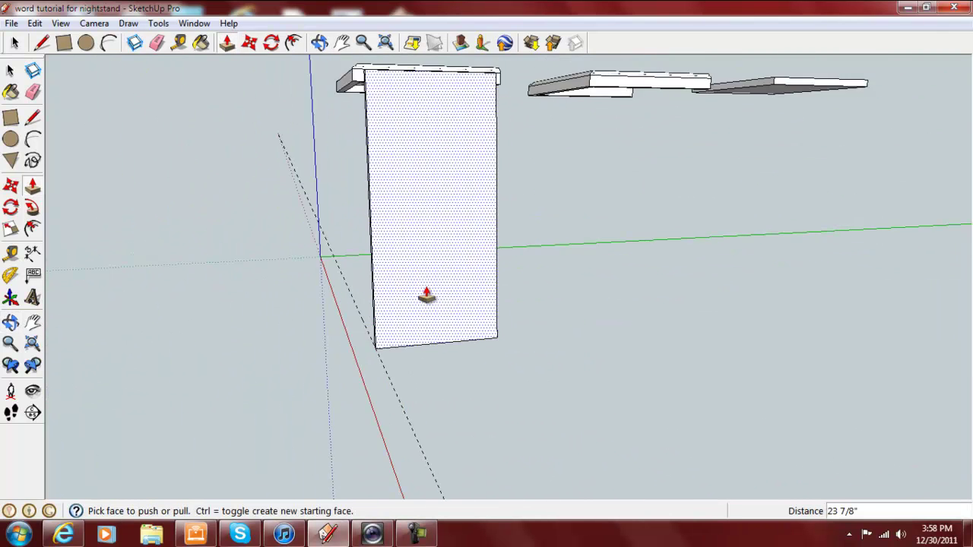
scroll(426, 297, "up", 2)
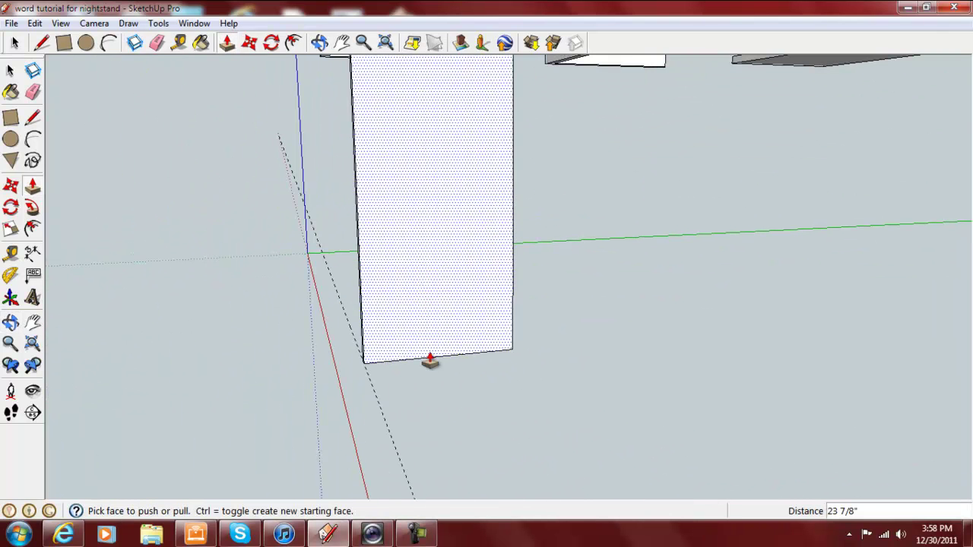
left_click(11, 256)
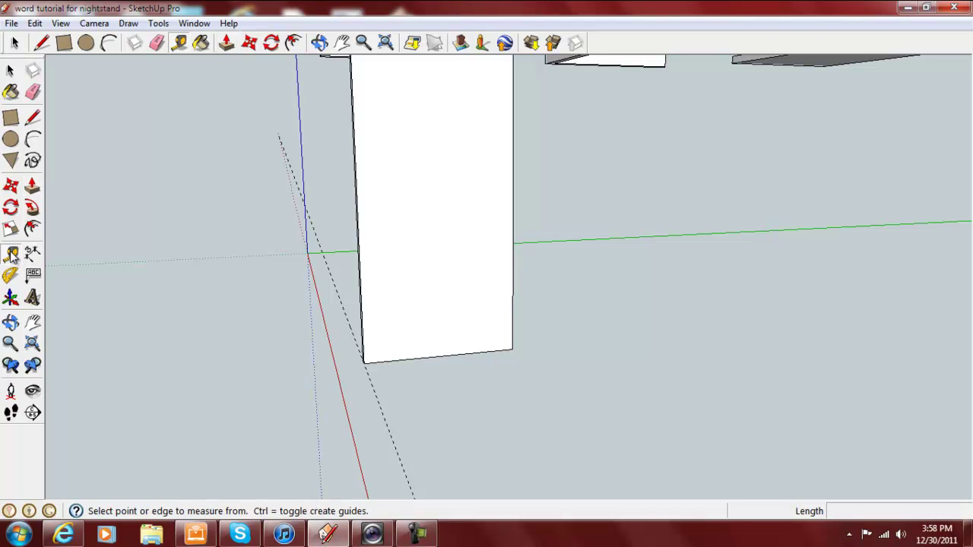
left_click(410, 350)
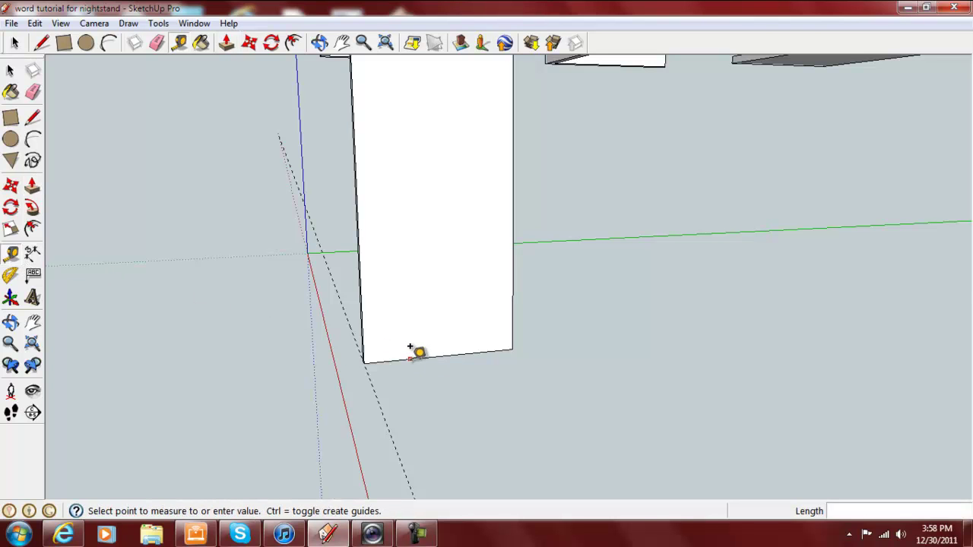
left_click(410, 239)
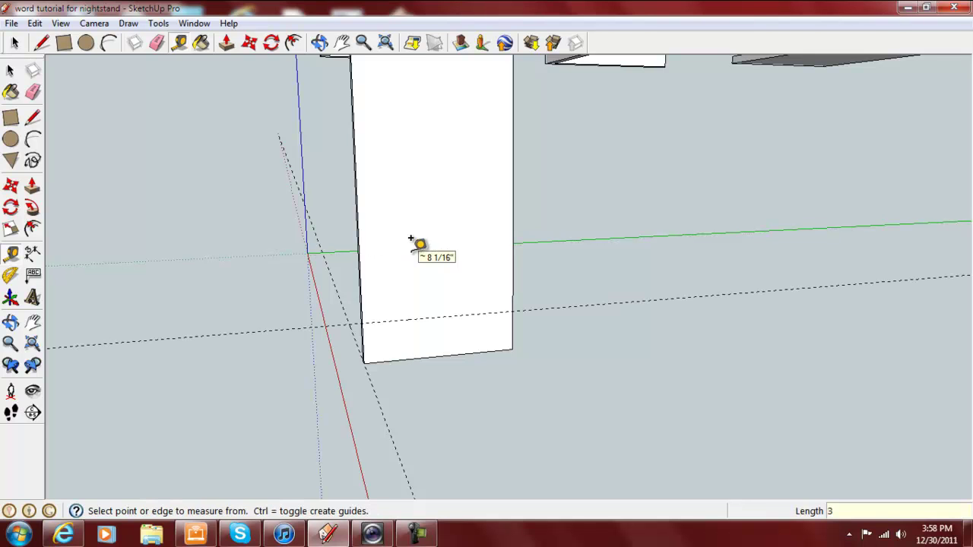
left_click(440, 352)
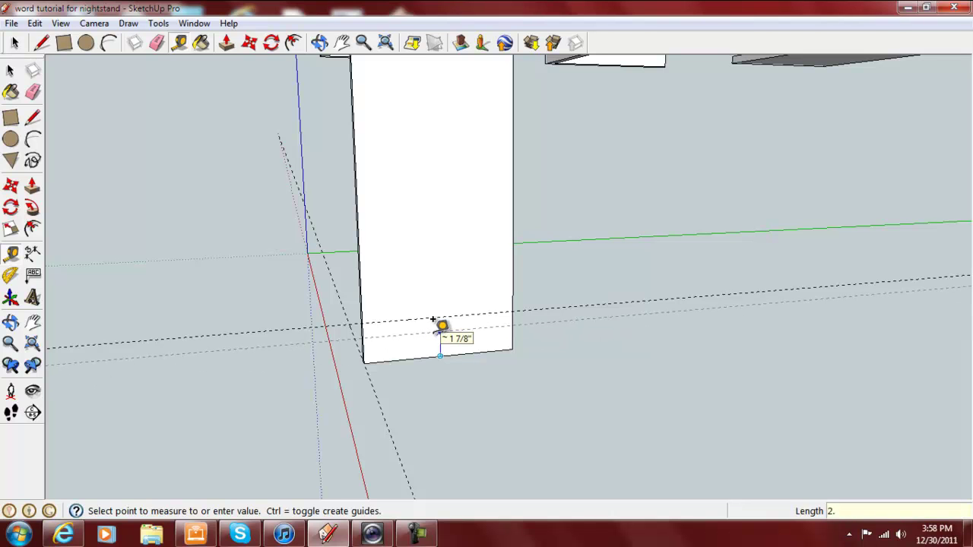
left_click(434, 319)
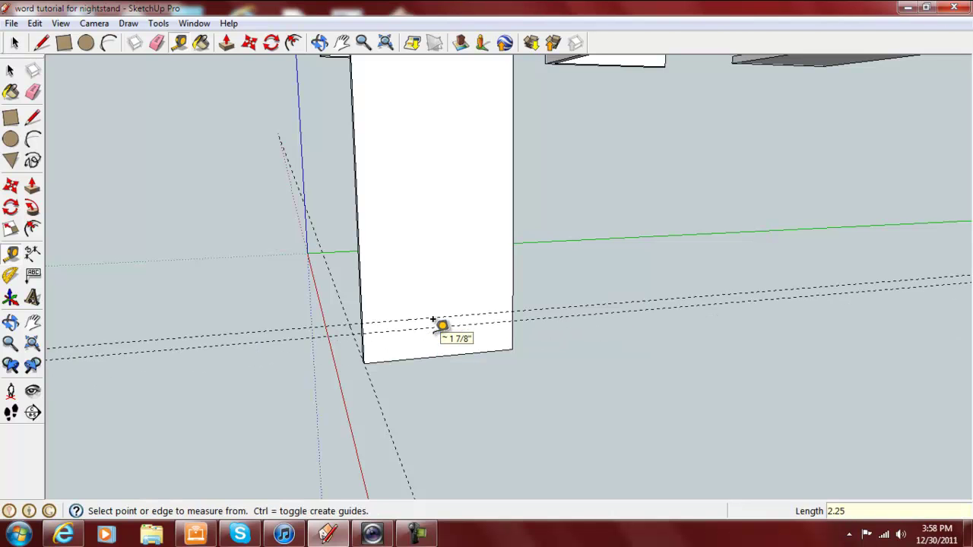
Add two more horizontal guides on the panel face at 18 and 17.25 inches above its bottom edge
left_click(404, 354)
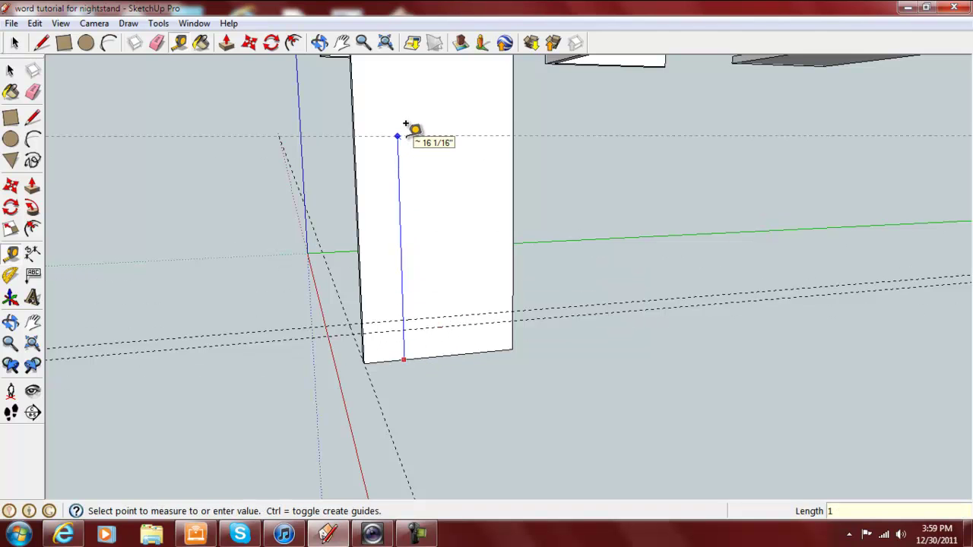
key("Return")
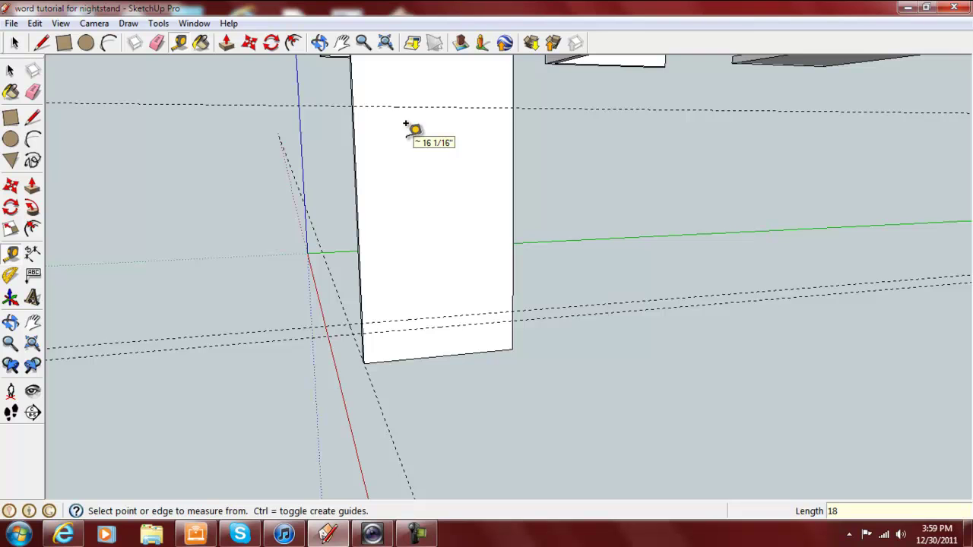
left_click(415, 345)
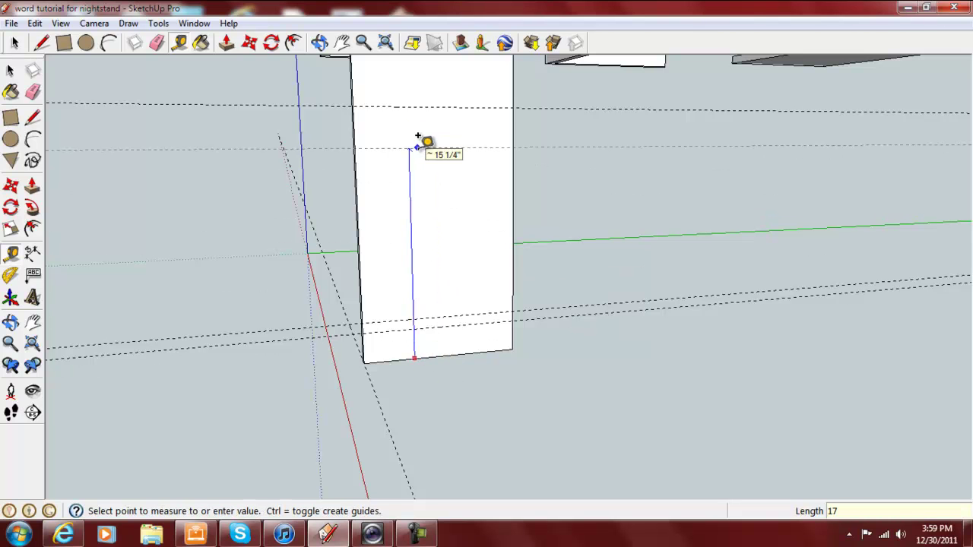
key("Return")
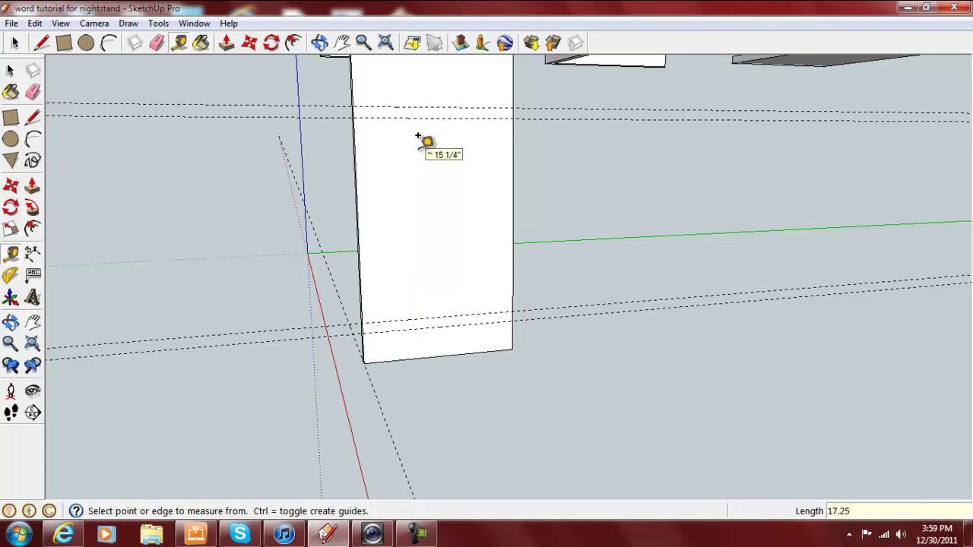
Add a guide .75 inch below the panel's top edge and a vertical guide .25 inch inside the edge farthest from the origin
scroll(411, 124, "down", 5)
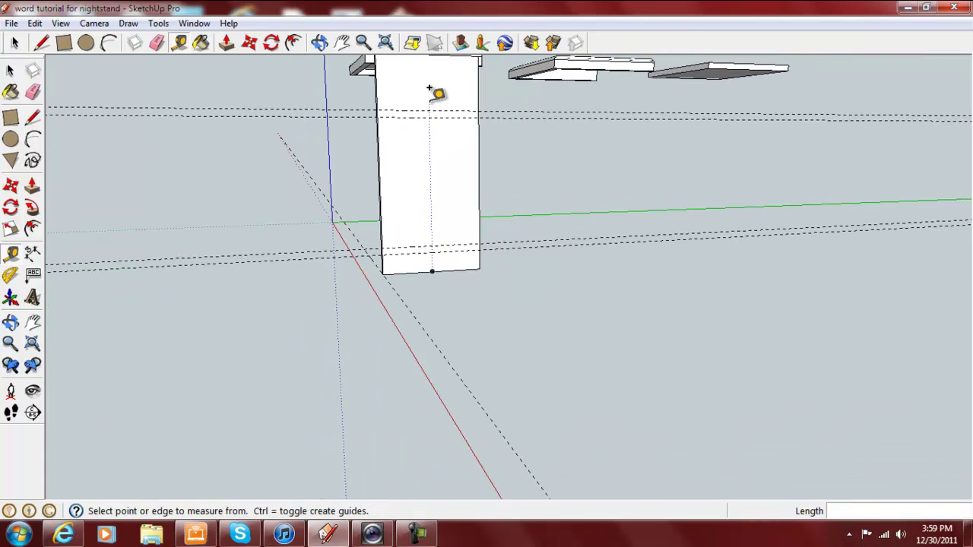
middle_click_drag(437, 82, 430, 187)
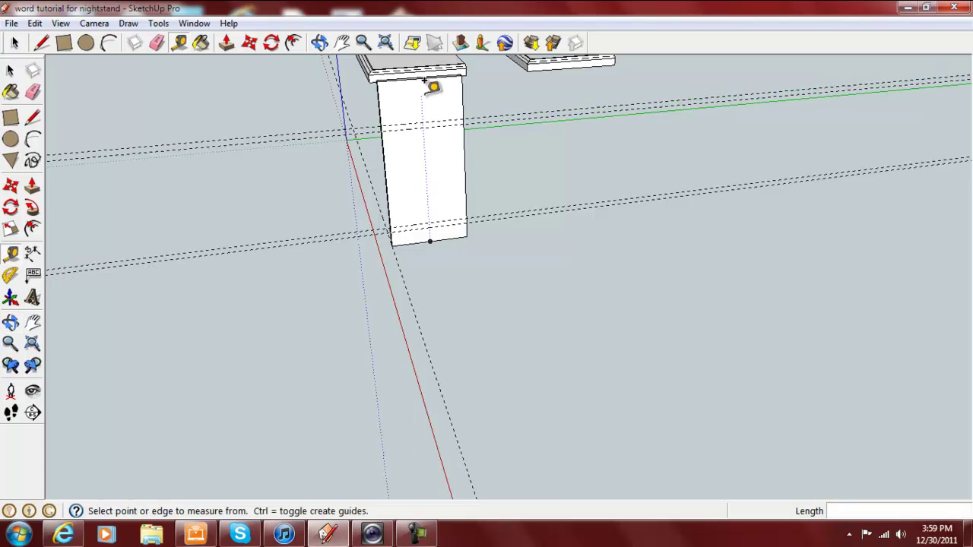
scroll(433, 76, "up", 2)
scroll(426, 71, "up", 3)
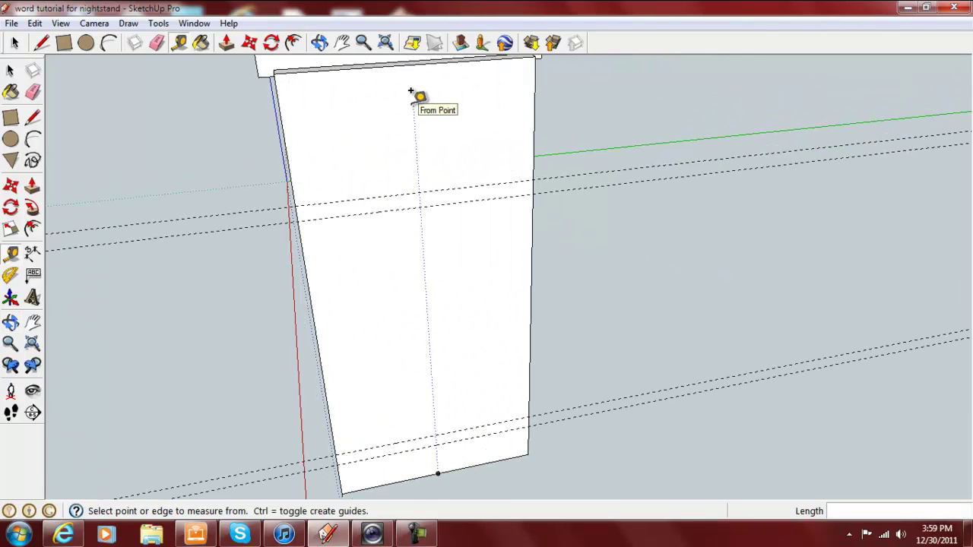
middle_click_drag(417, 92, 423, 151)
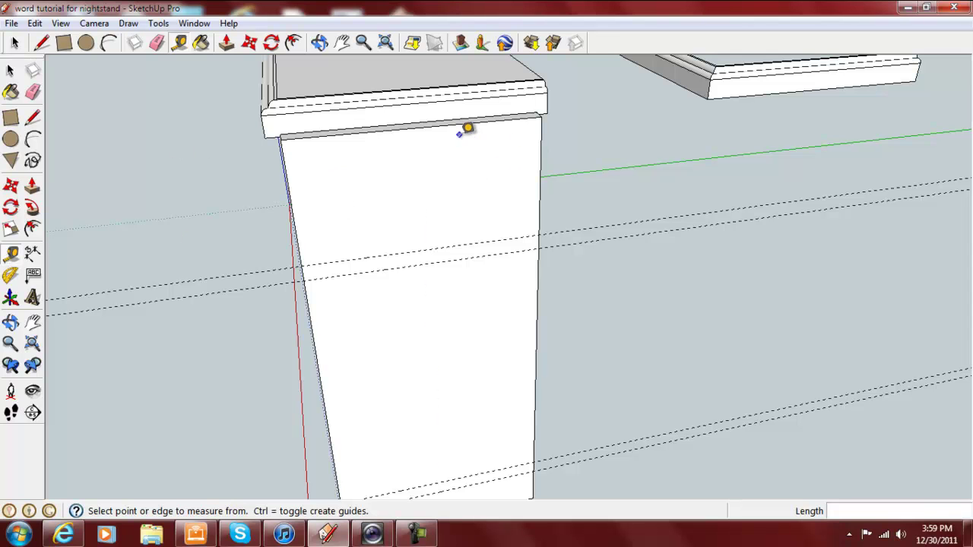
left_click(437, 126)
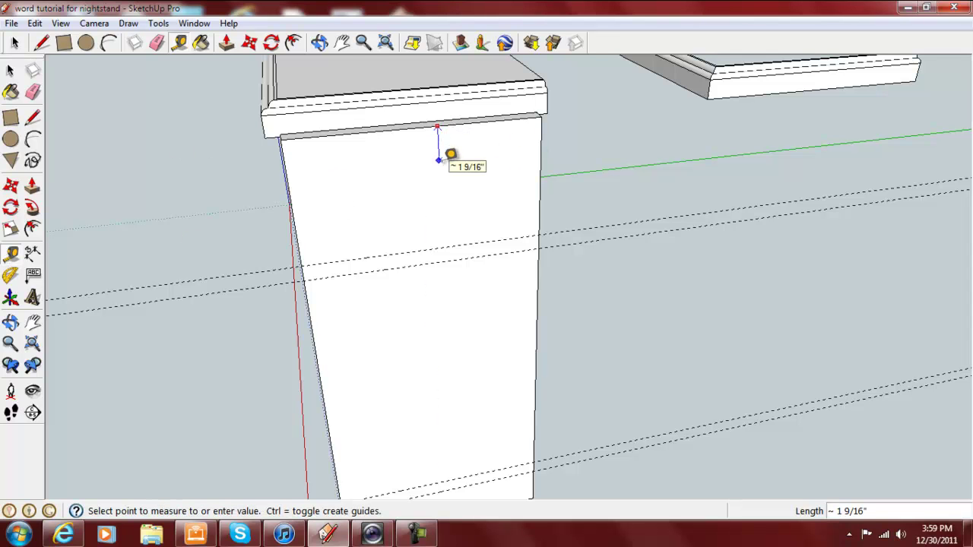
left_click(441, 147)
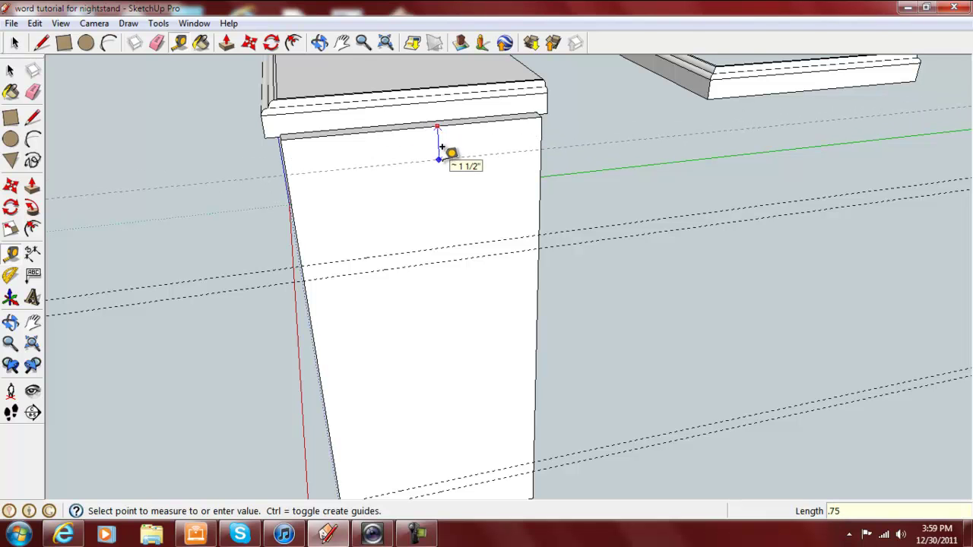
key("Return")
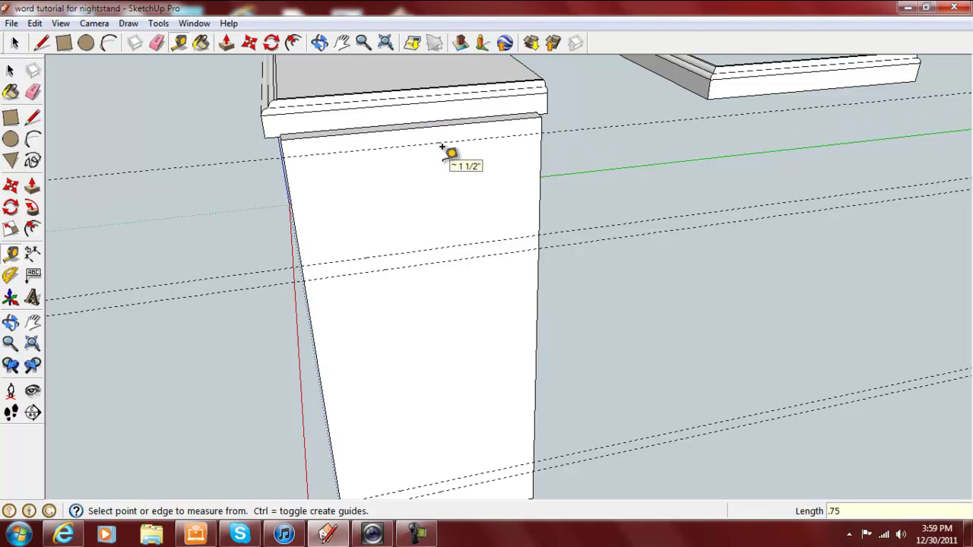
left_click(539, 178)
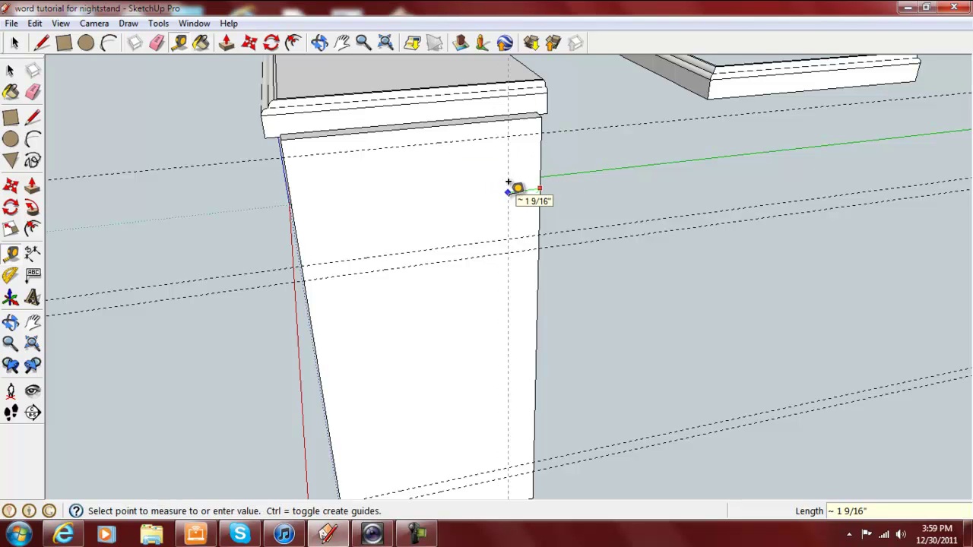
key("Return")
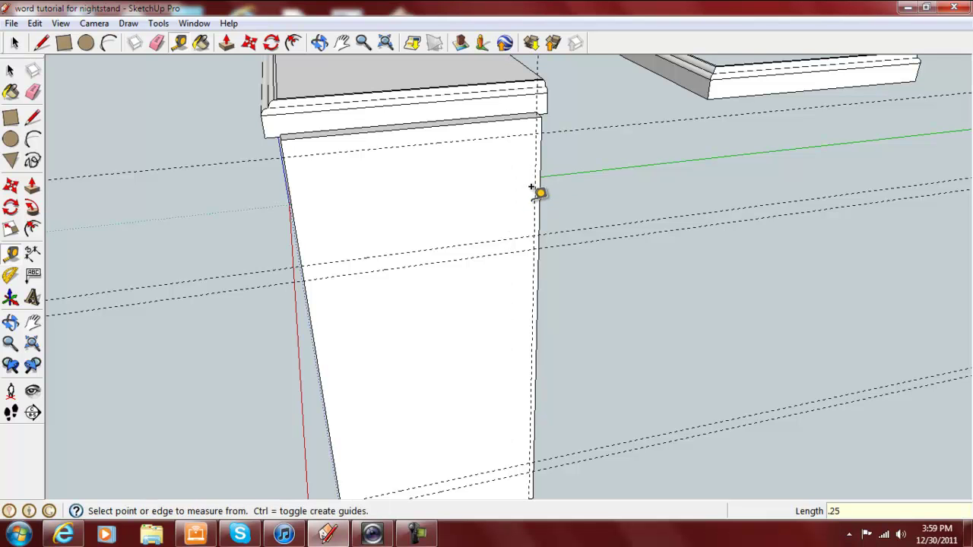
Draw 11 by 3/4 inch rectangles on the panel face, one along the top edge and one between the two middle guides
left_click(12, 119)
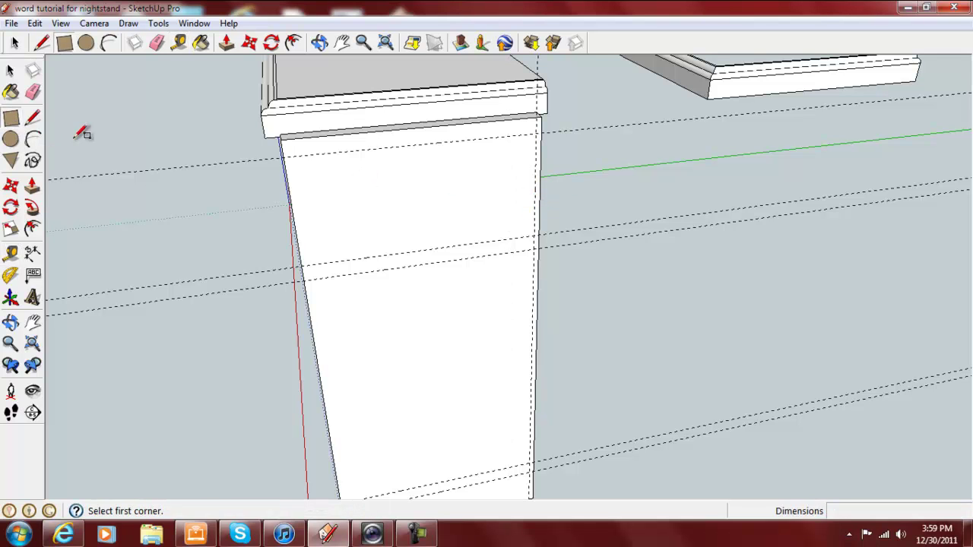
left_click(281, 138)
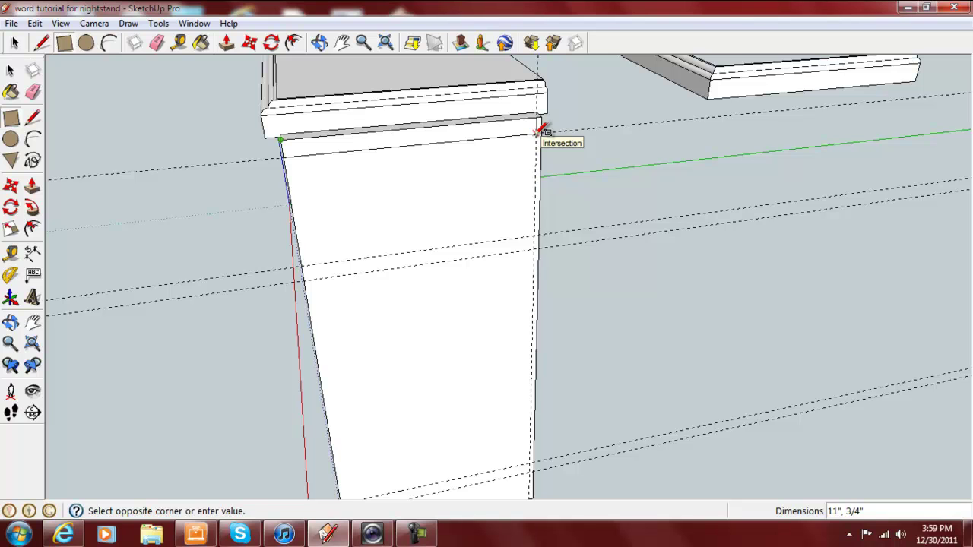
left_click(538, 130)
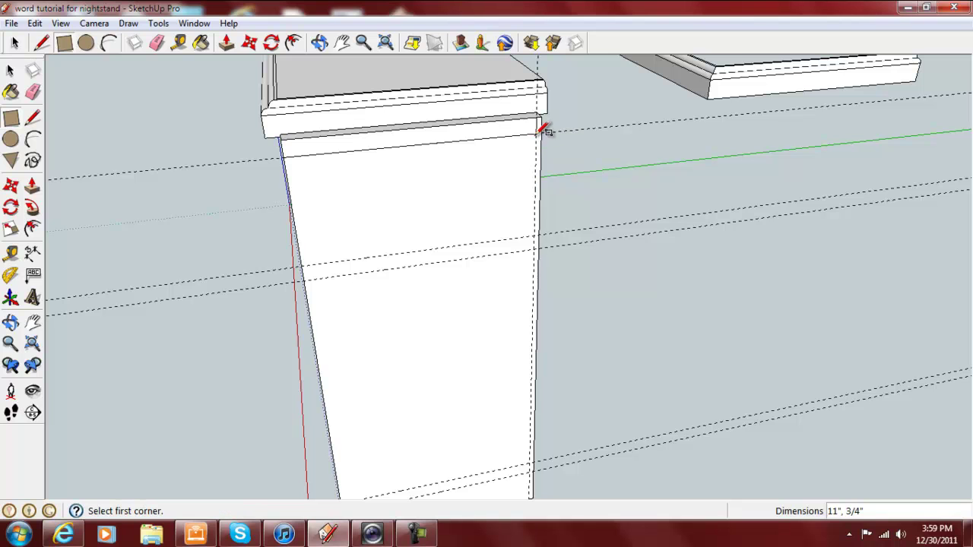
left_click(302, 266)
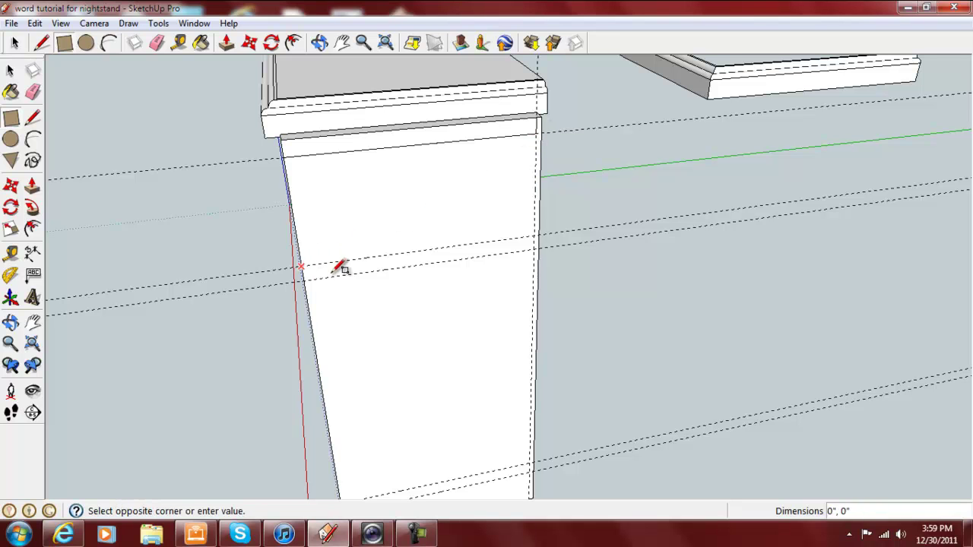
left_click(534, 248)
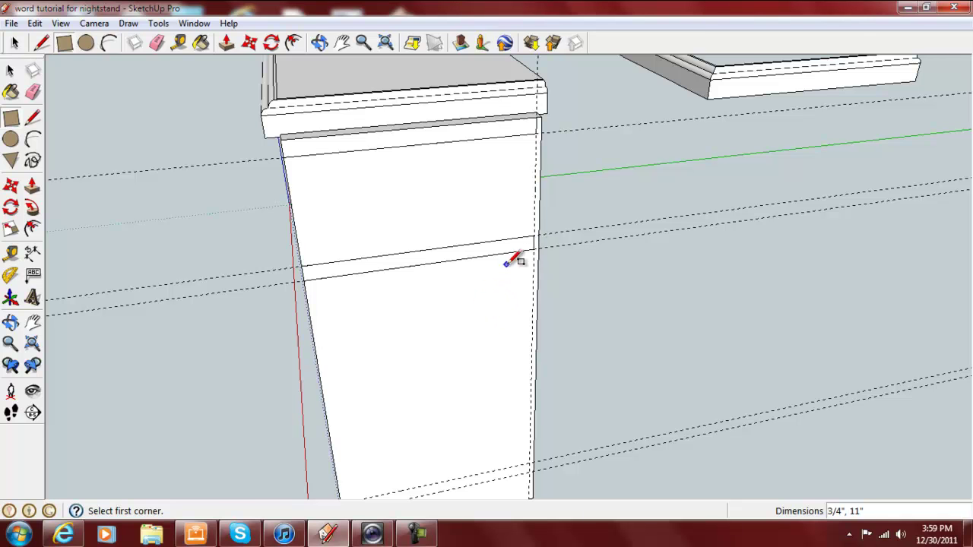
Draw a rectangle across the panel face between the two lower horizontal guides
scroll(514, 260, "down", 4)
mouse_move(495, 461)
middle_mouse_down()
mouse_move(472, 401)
mouse_move(467, 301)
middle_mouse_up()
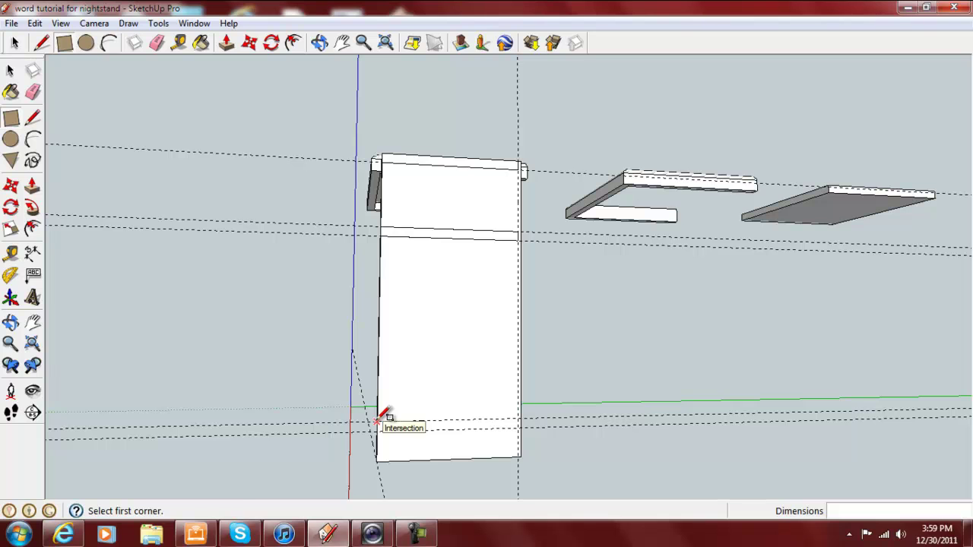
left_click(377, 421)
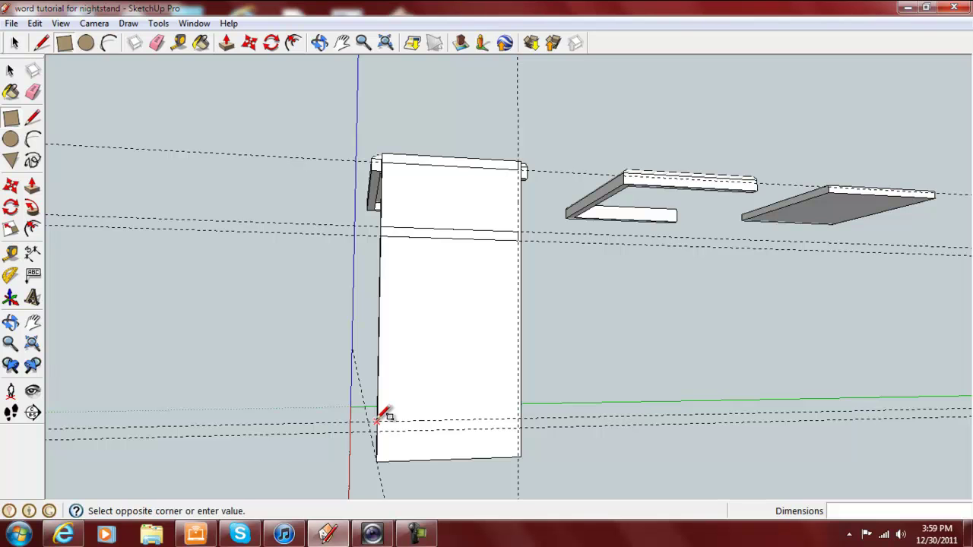
left_click(520, 427)
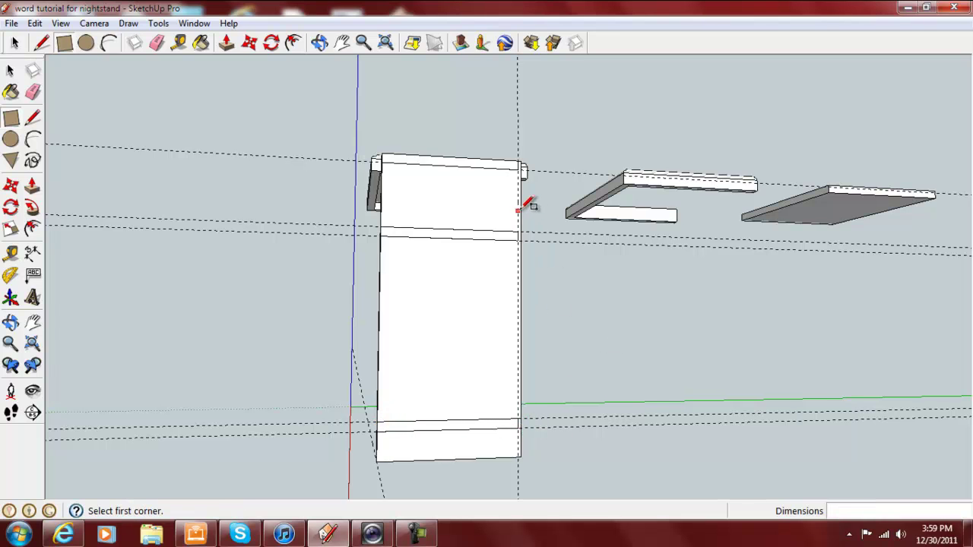
Draw a 23 7/8 by 1/4 inch rectangle down the panel face between the vertical guide and the adjacent edge
scroll(497, 199, "up", 5)
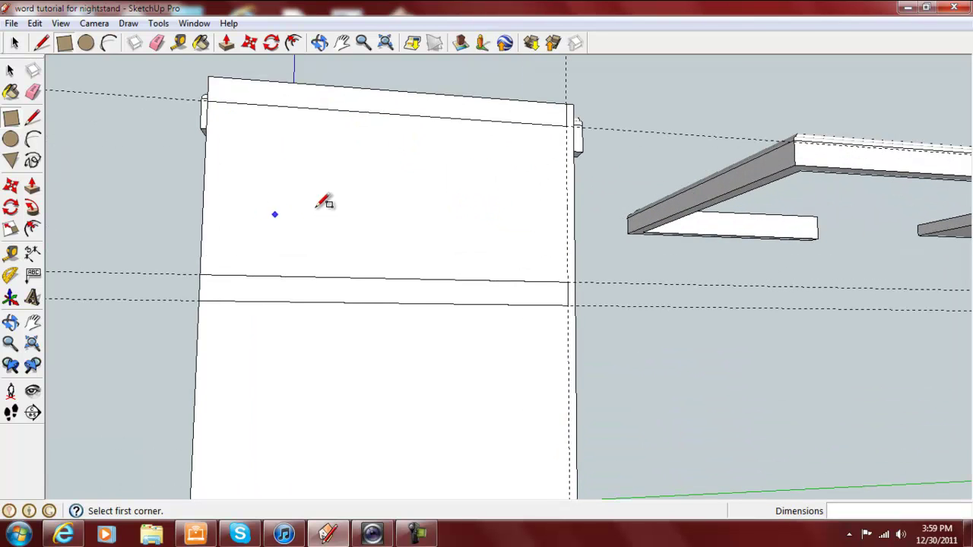
key("o")
middle_click_drag(411, 220, 352, 252)
scroll(442, 179, "down", 2)
scroll(442, 185, "up", 2)
scroll(452, 168, "down", 1)
scroll(454, 166, "up", 2)
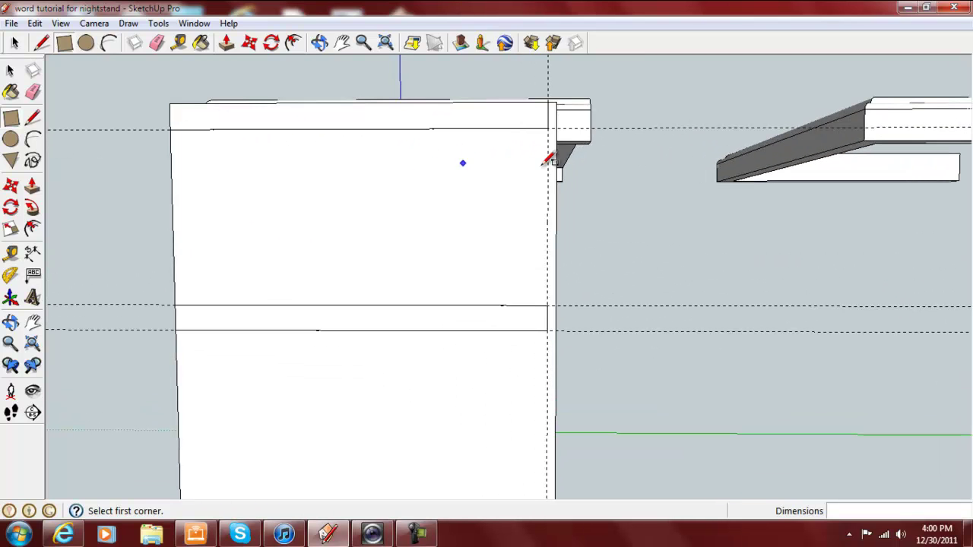
left_click(548, 101)
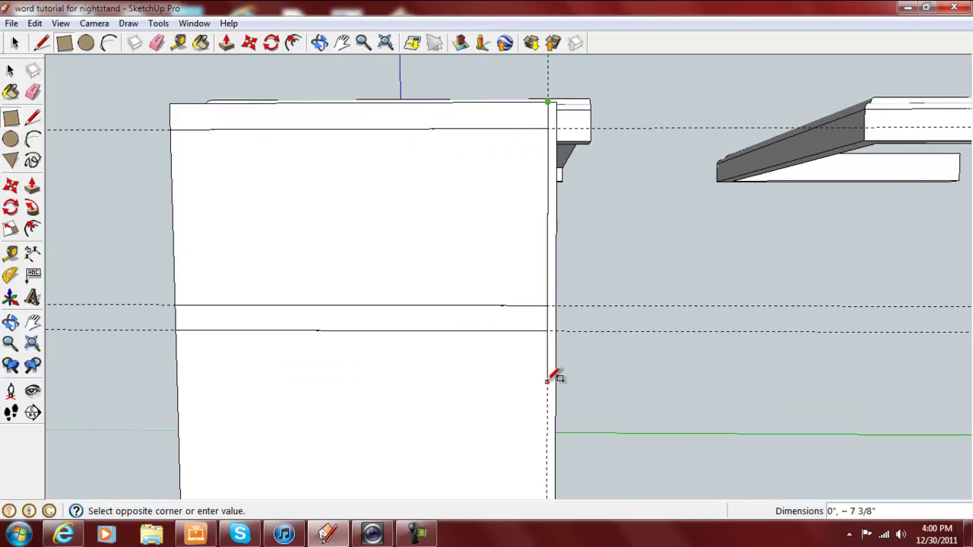
scroll(539, 354, "down", 5)
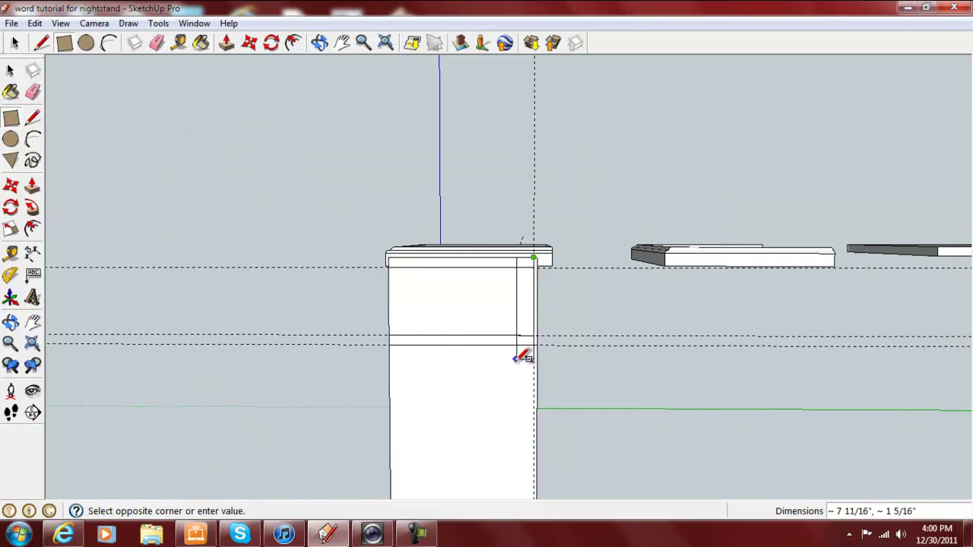
scroll(514, 357, "down", 4)
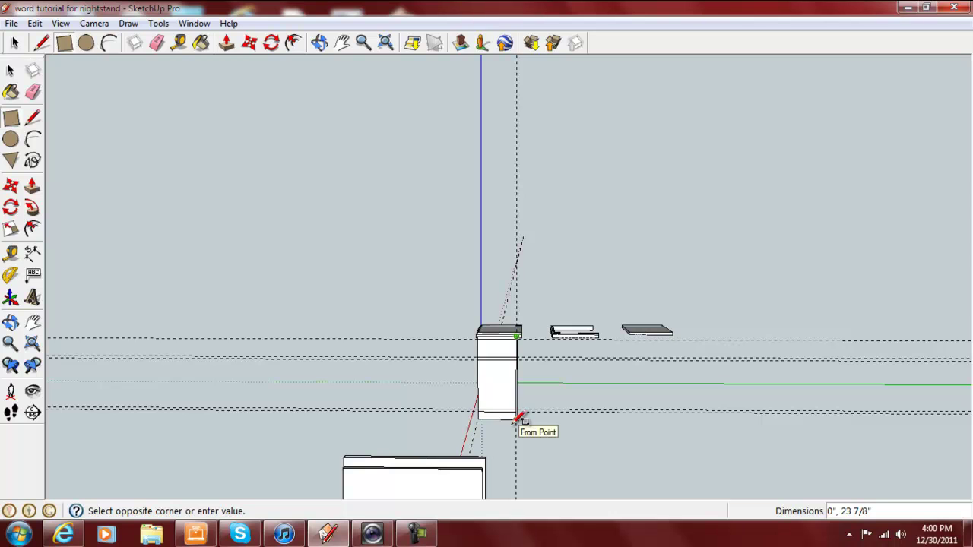
scroll(532, 376, "up", 1)
scroll(525, 383, "up", 2)
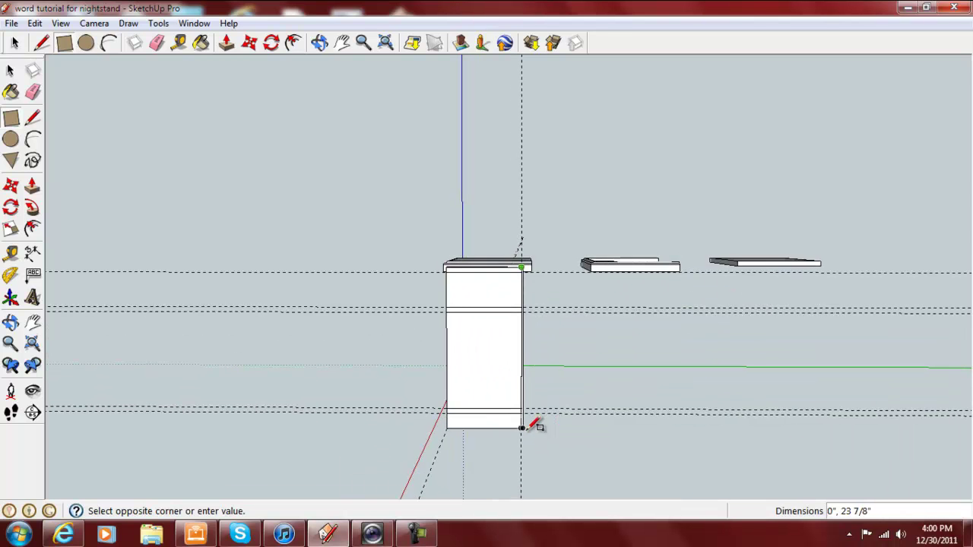
scroll(532, 418, "up", 2)
scroll(507, 406, "up", 5)
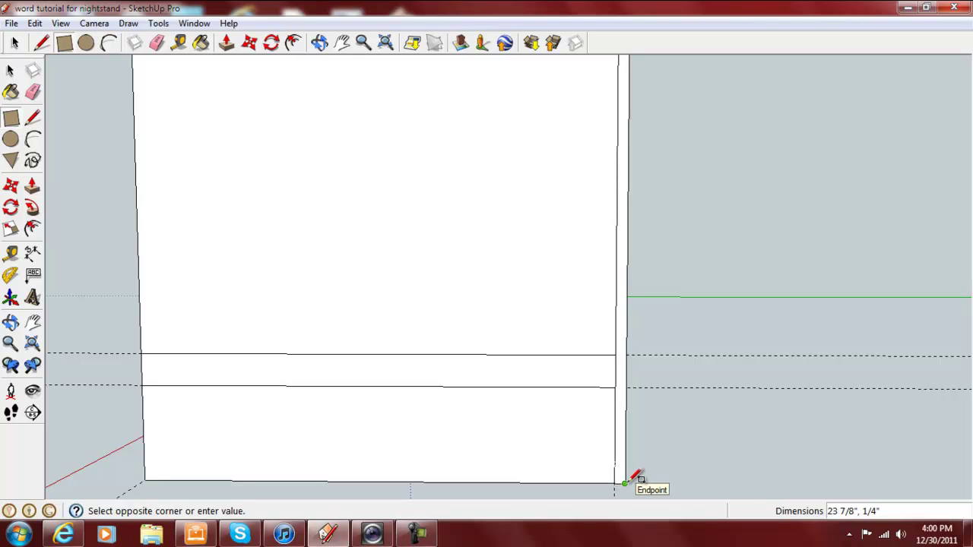
left_click(625, 482)
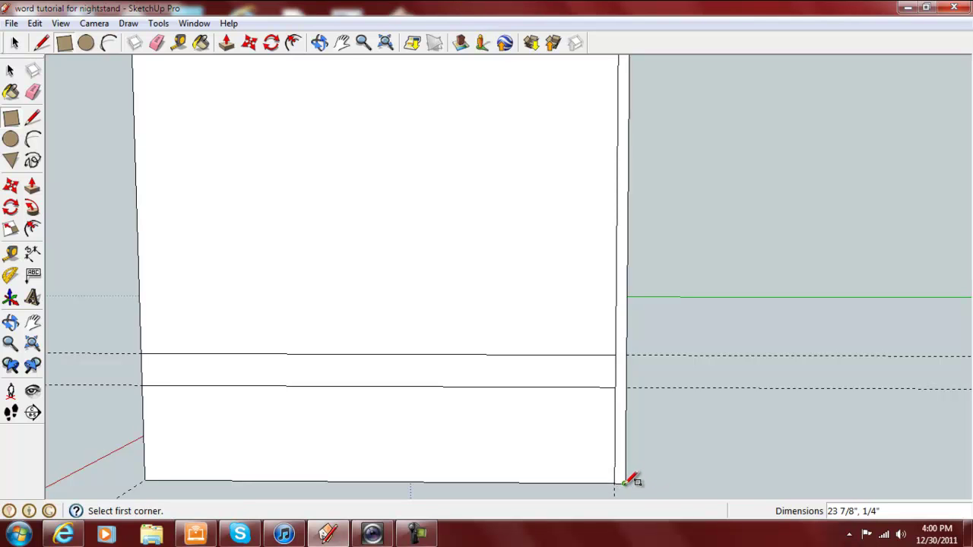
Erase all the construction guides around the side panel
scroll(549, 287, "down", 5)
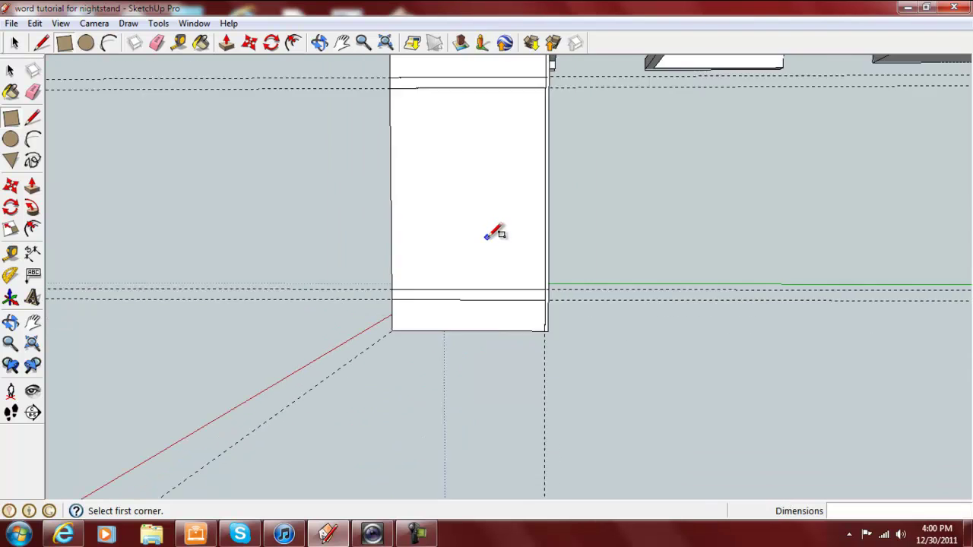
scroll(487, 237, "down", 1)
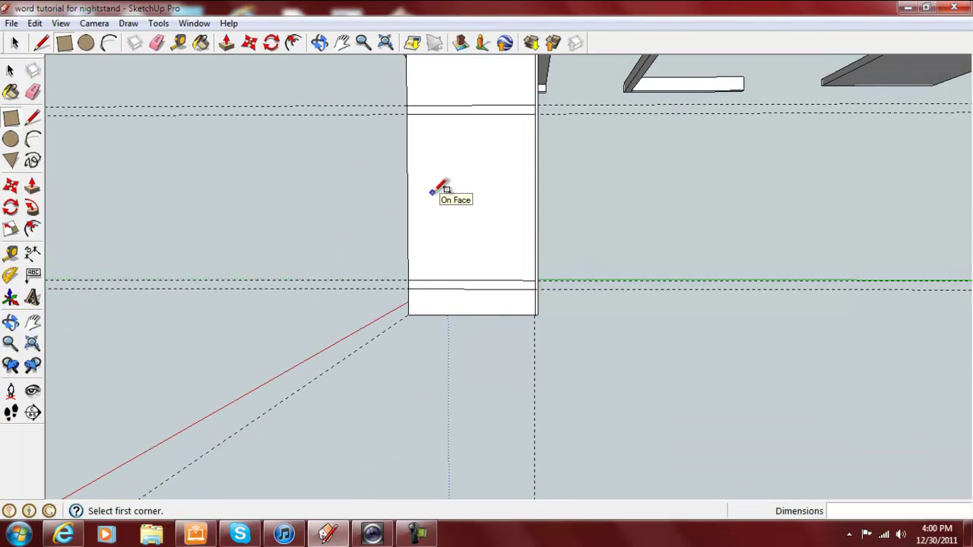
middle_click_drag(439, 182, 491, 322)
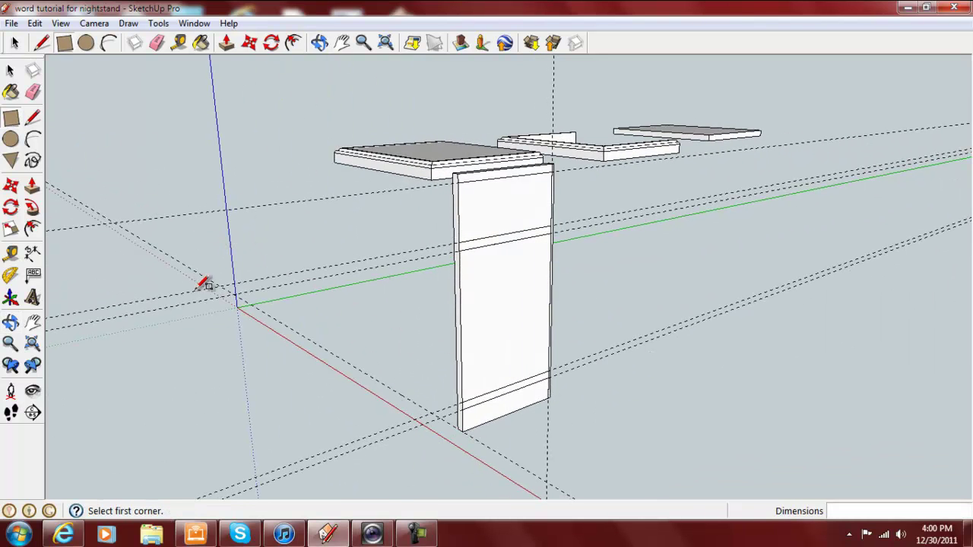
left_click(10, 70)
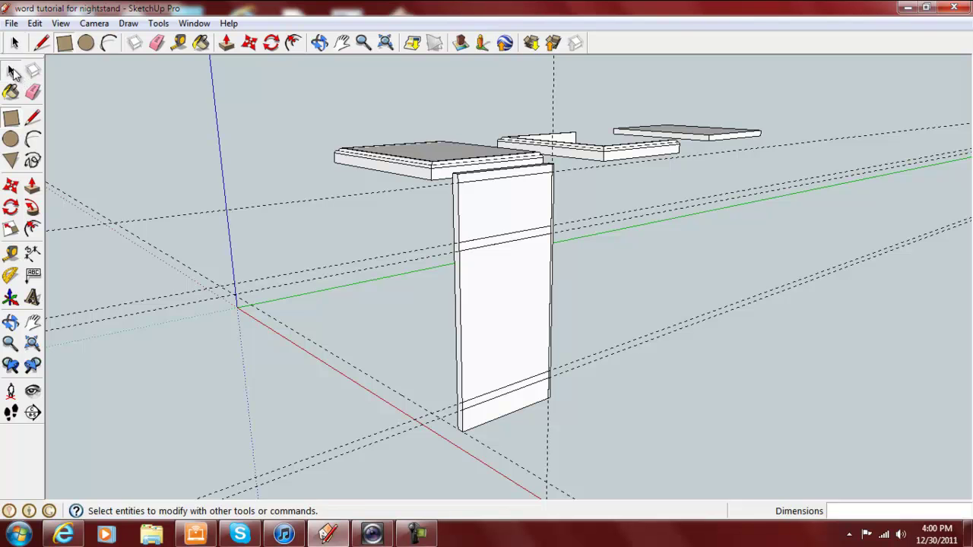
left_click_drag(405, 465, 270, 150)
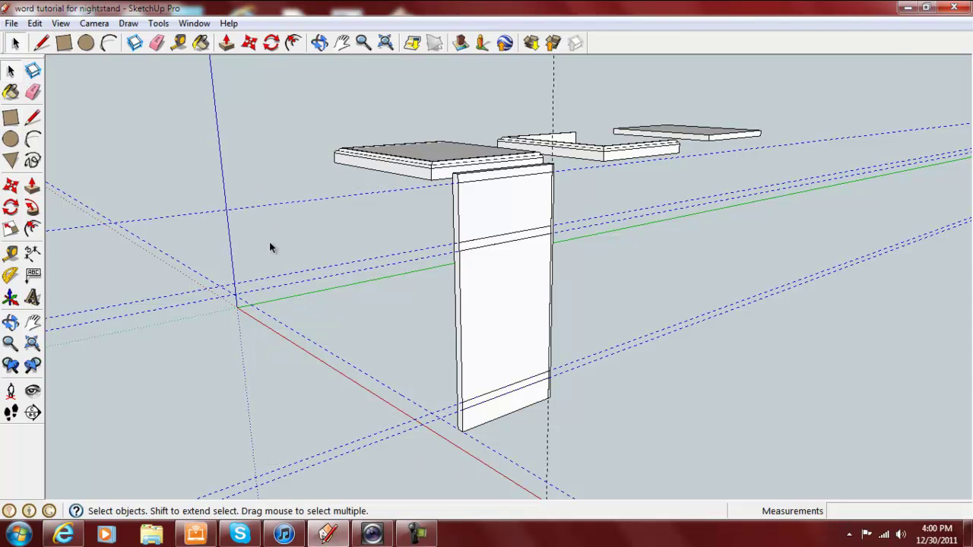
key("Delete")
Push the middle, top and lower shelf-joint rectangles .25 inch into the side panel
left_click(32, 185)
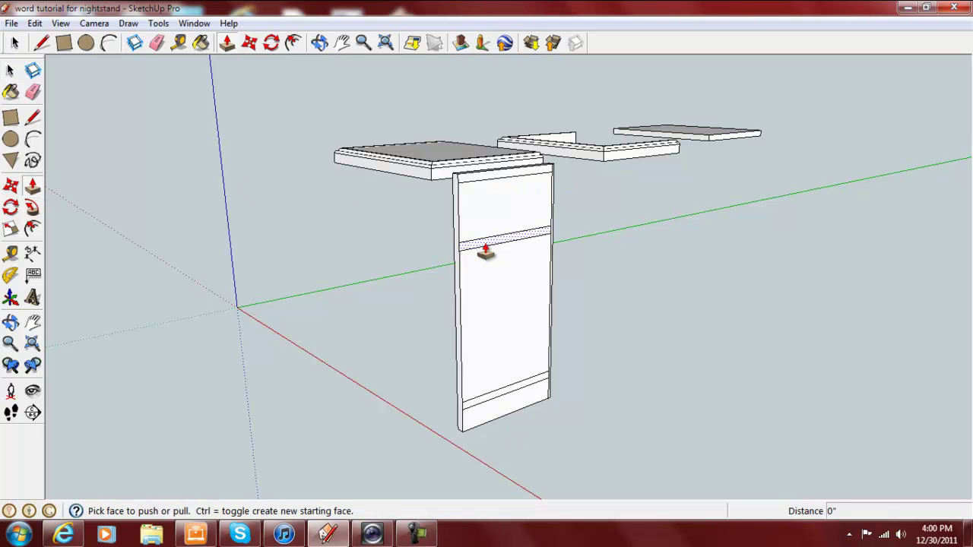
left_click_drag(472, 252, 460, 251)
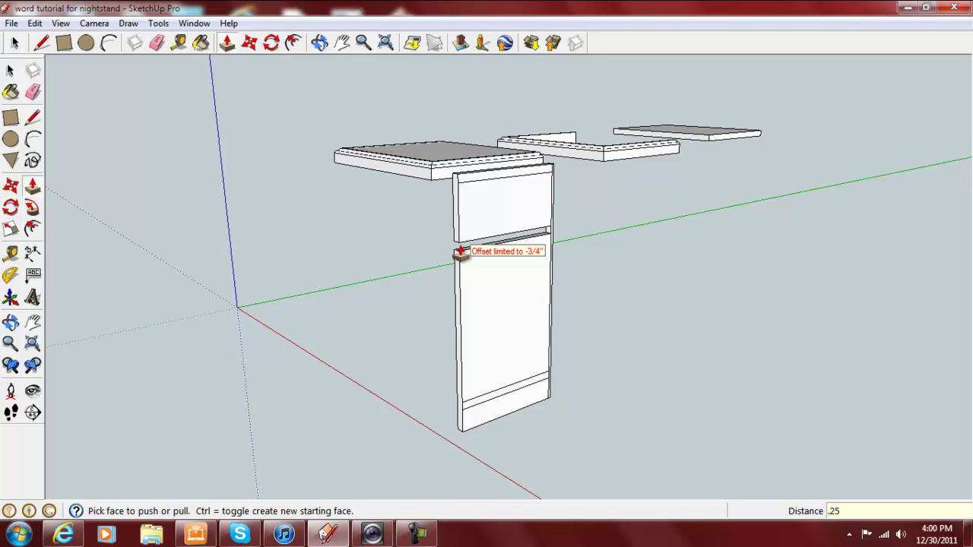
key("Return")
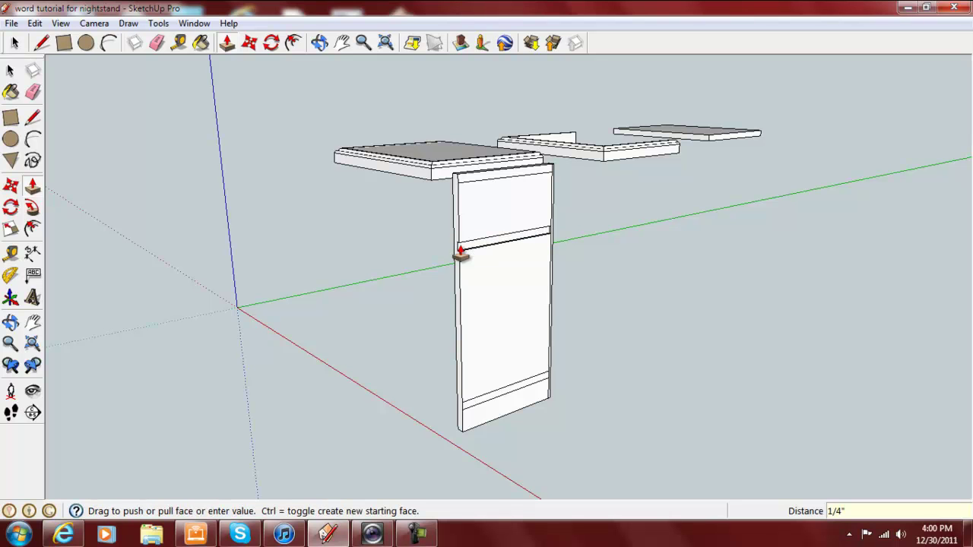
left_click_drag(464, 187, 457, 183)
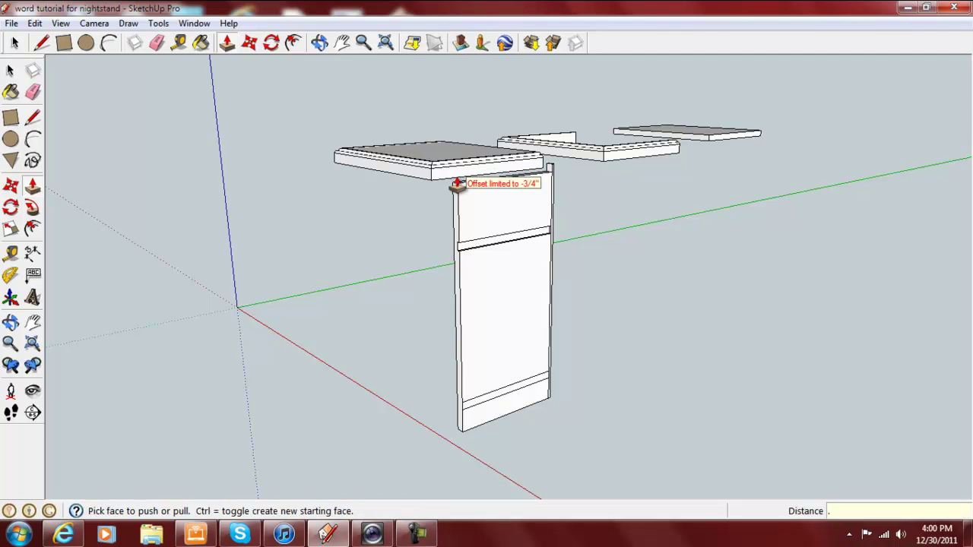
double_click(457, 183)
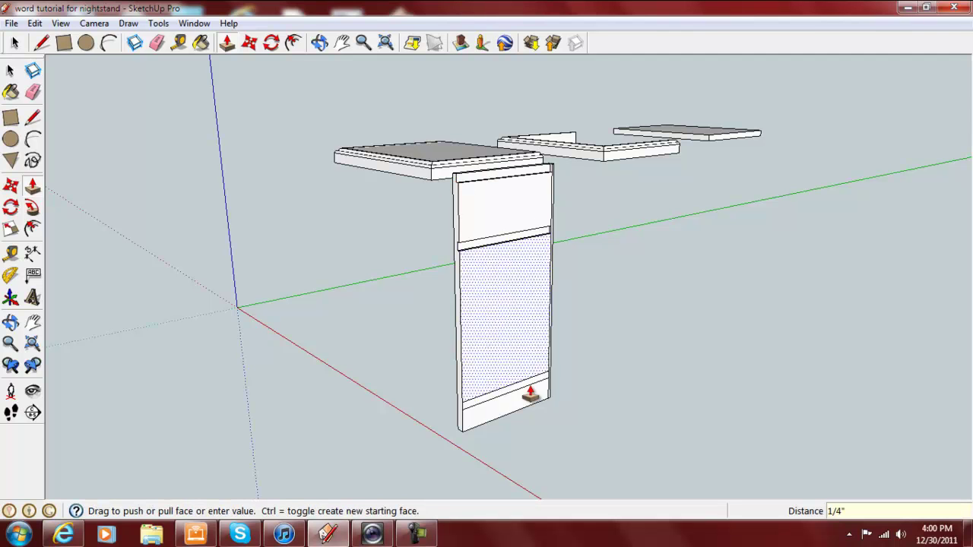
left_click_drag(478, 408, 433, 378)
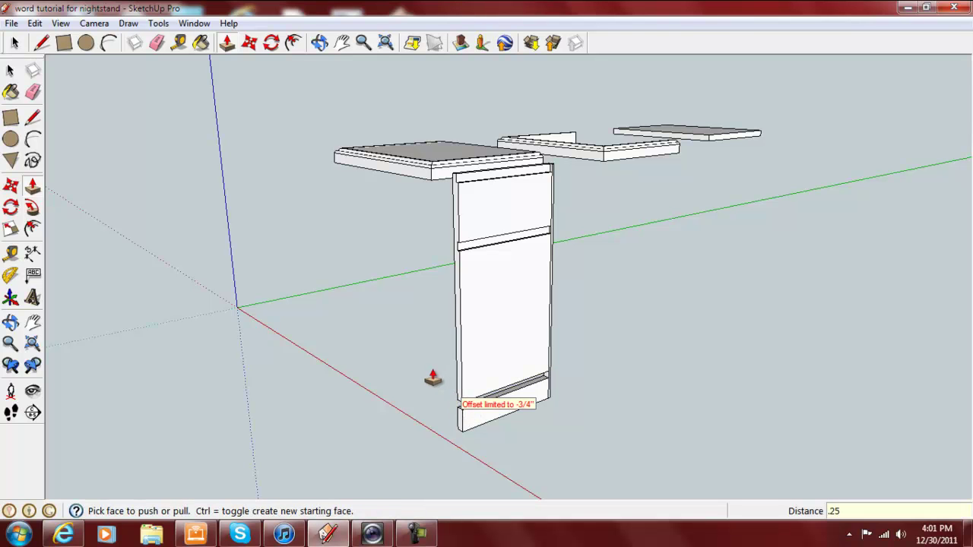
key("Return")
Push the narrow full-height edge strip .25 inch into the side panel to form a rabbet
middle_click_drag(662, 343, 469, 375)
scroll(490, 295, "up", 5)
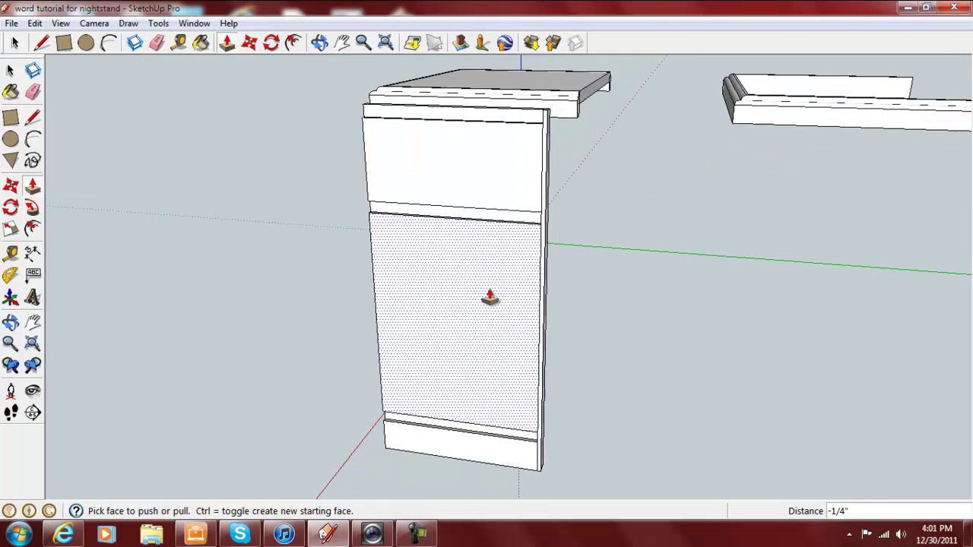
left_click(575, 302)
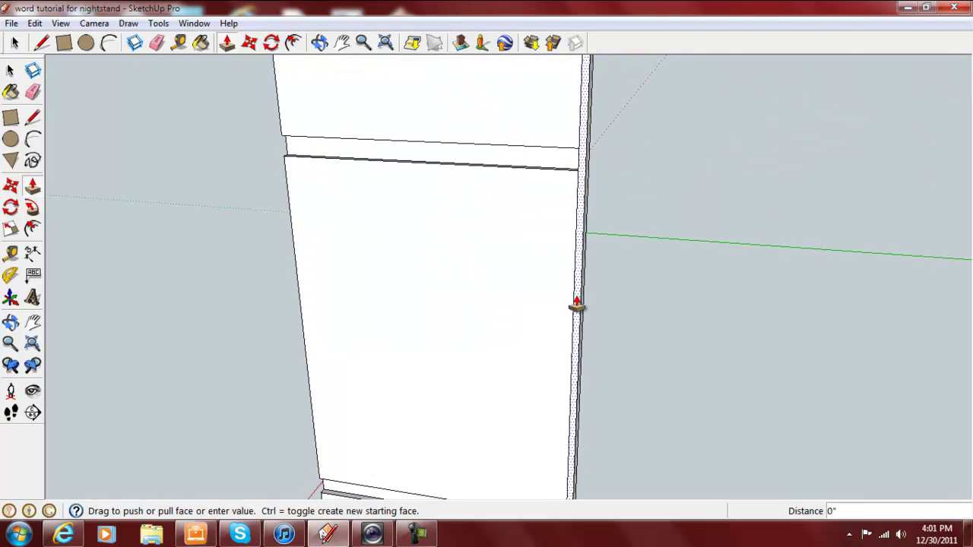
left_click(581, 299)
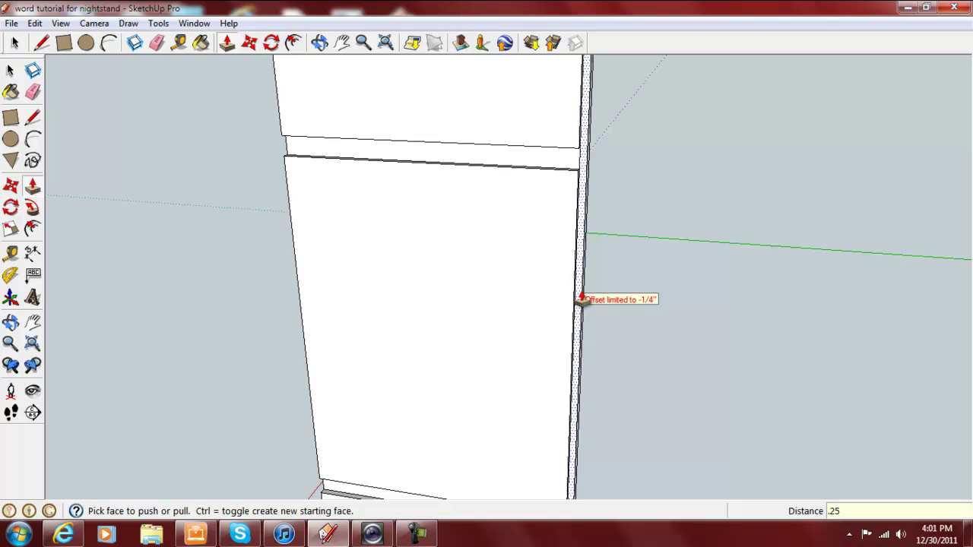
left_click(582, 300)
left_click(354, 304)
scroll(456, 281, "down", 4)
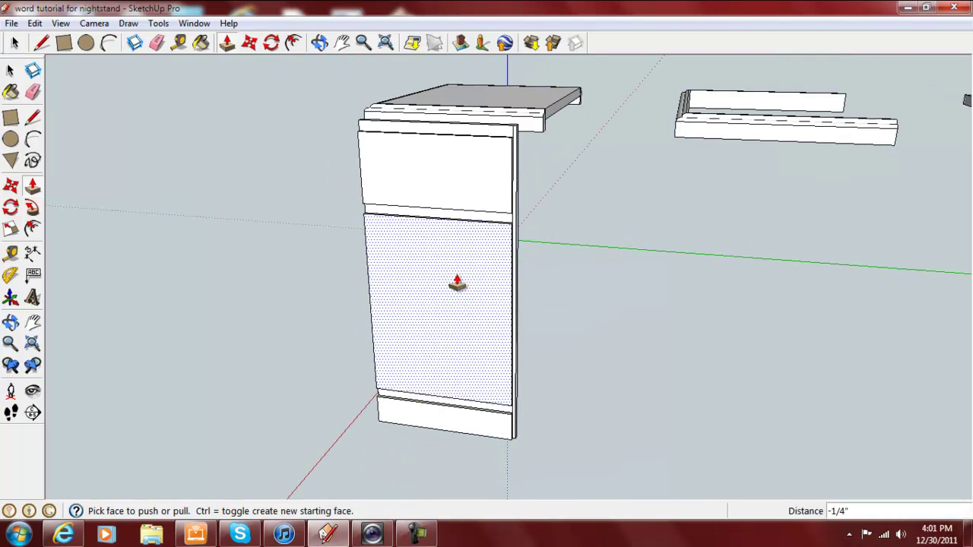
Examine the dimensioned nightstand side for its groove positions, rabbet sizes and overall dimensions
middle_click_drag(423, 309, 577, 319)
middle_click_drag(413, 344, 597, 425)
middle_click_drag(731, 396, 669, 265)
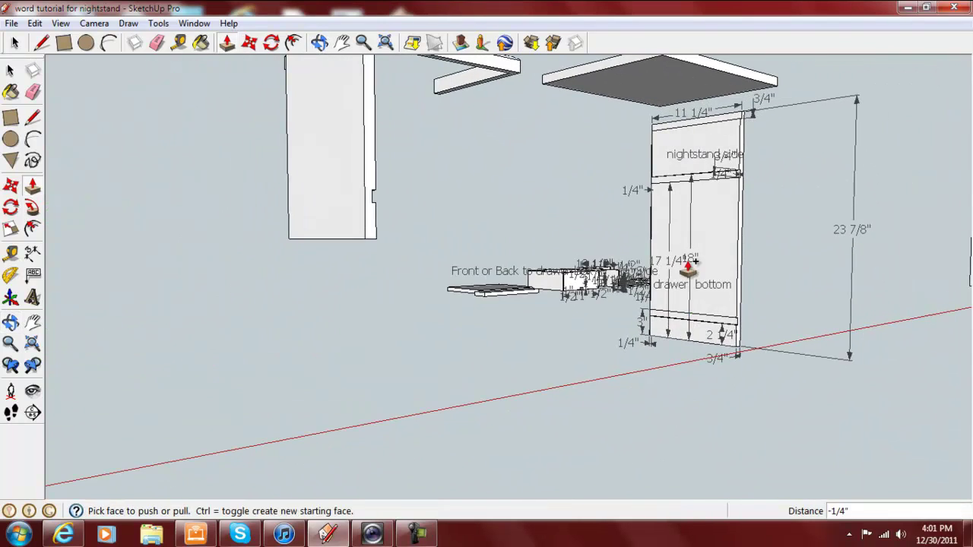
scroll(669, 148, "up", 4)
middle_click_drag(738, 217, 413, 141)
middle_click_drag(405, 93, 529, 208)
scroll(410, 234, "down", 3)
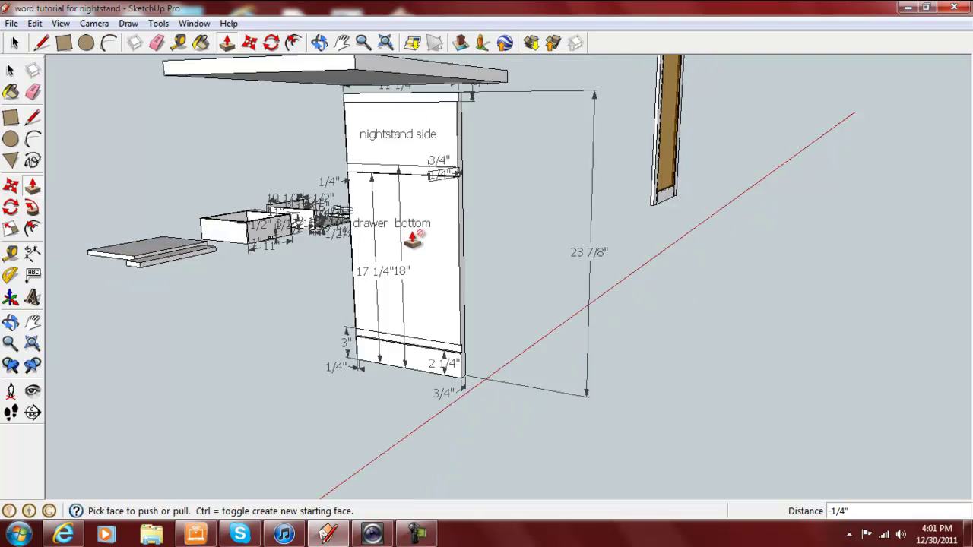
scroll(394, 171, "up", 4)
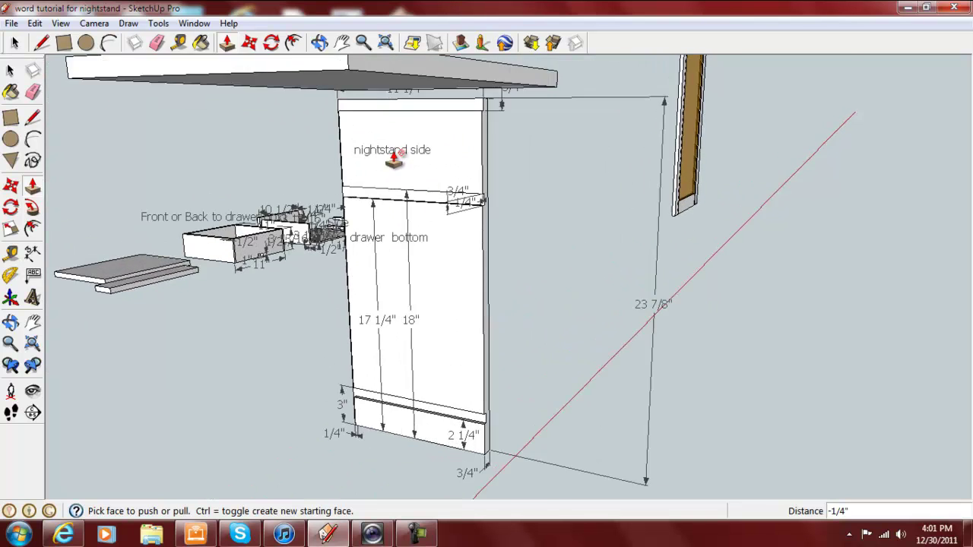
middle_click_drag(433, 243, 327, 280)
scroll(327, 280, "down", 5)
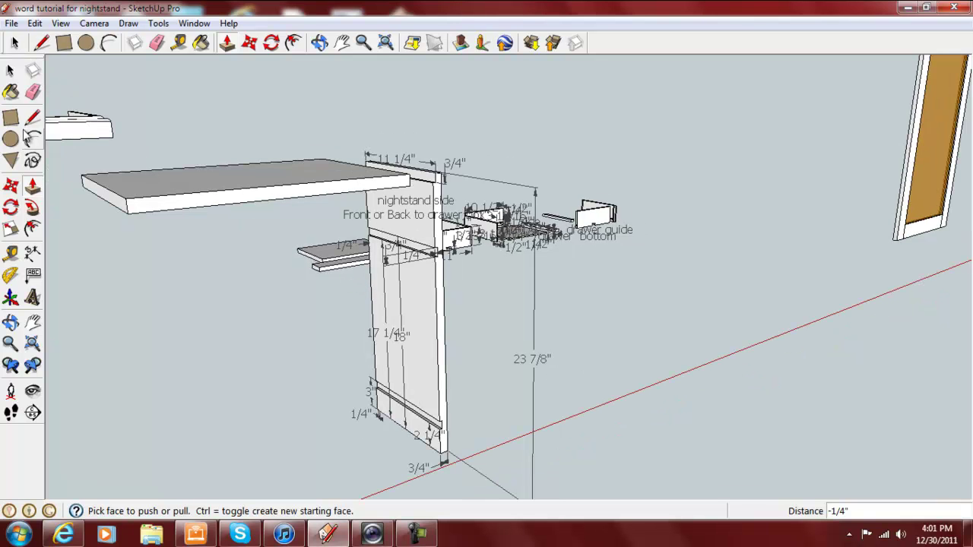
Move the flat board overhanging the dimensioned nightstand side about 12 5/8 inches away from it
left_click(10, 187)
left_click(187, 200)
middle_click_drag(86, 195, 65, 206)
left_click(66, 206)
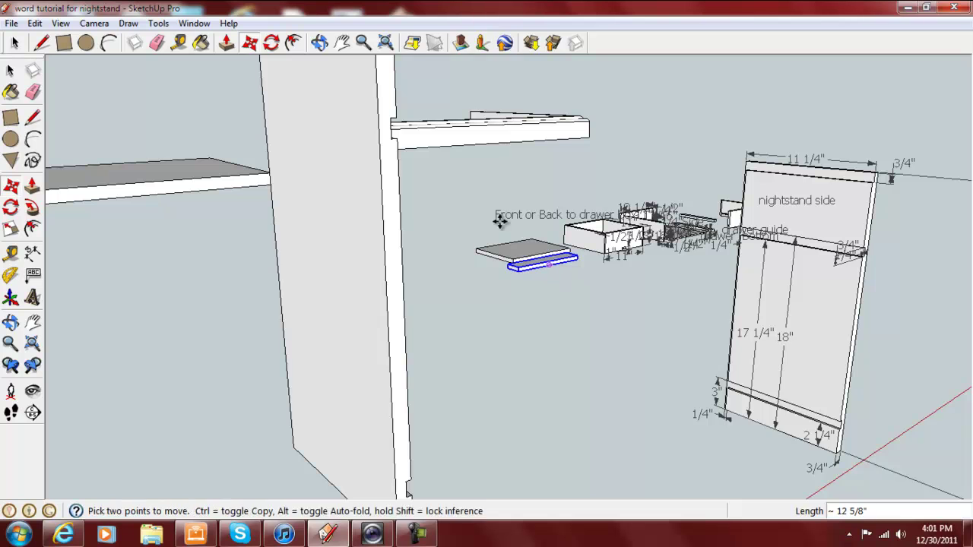
Compare the unobstructed dimensioned nightstand side with the neighbouring drawer parts from several angles
scroll(699, 411, "up", 3)
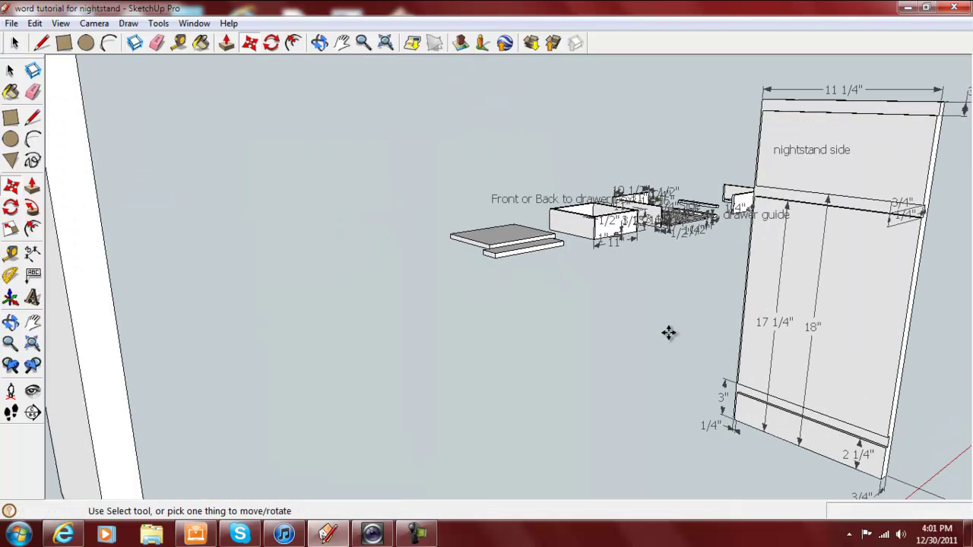
middle_click_drag(892, 410, 647, 410)
scroll(619, 257, "down", 3)
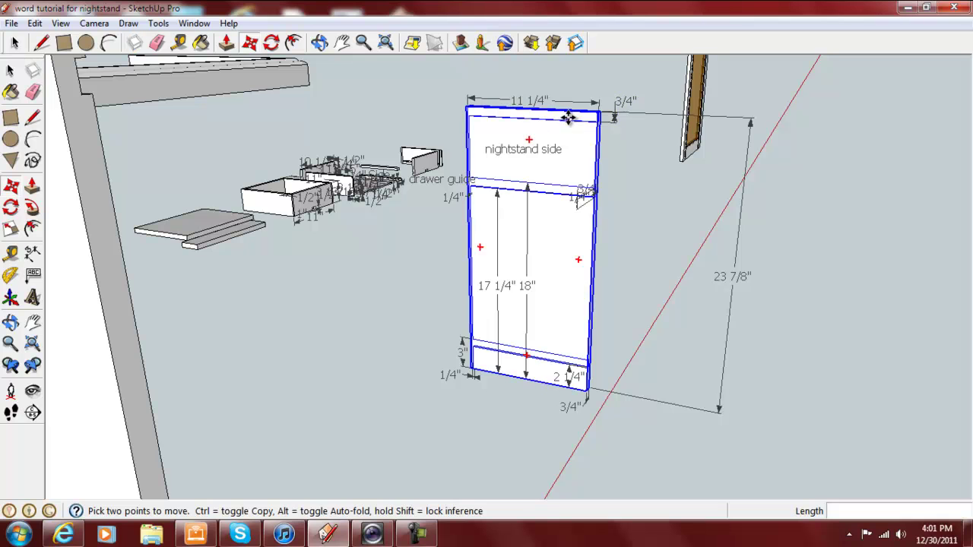
middle_click_drag(646, 295, 544, 254)
key("m")
scroll(326, 363, "down", 5)
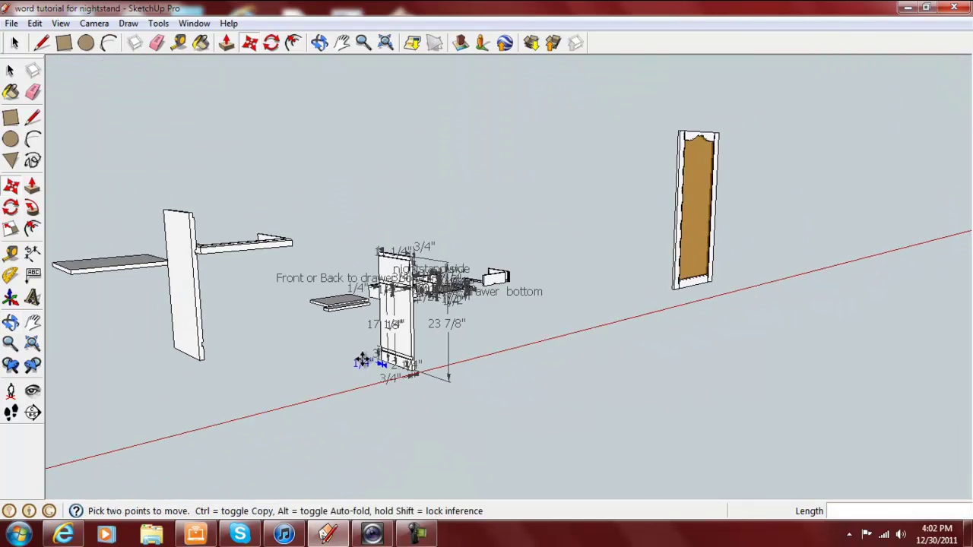
Make the whole grooved side panel standing near the red axis into a component named "side"
mouse_move(317, 365)
middle_mouse_down()
mouse_move(198, 411)
mouse_move(191, 328)
middle_mouse_up()
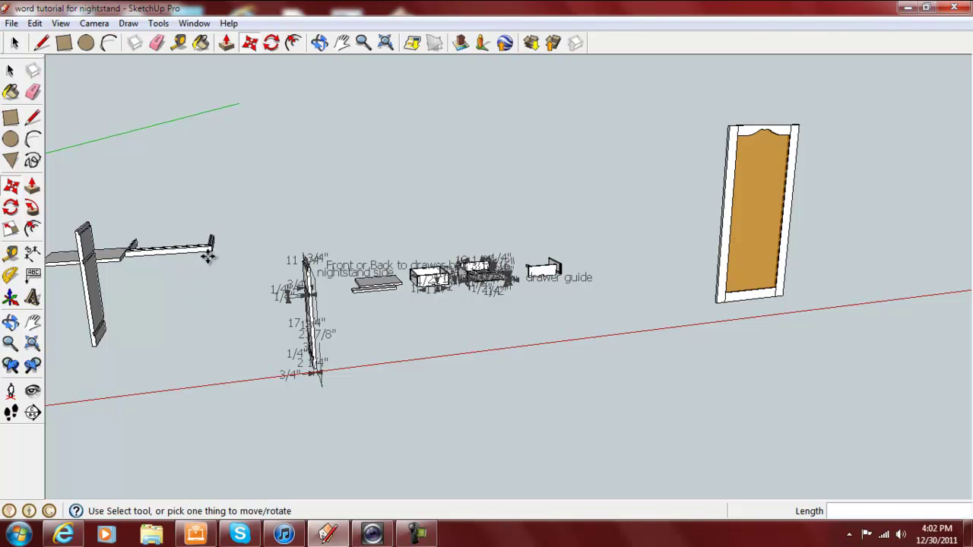
middle_click_drag(142, 302, 392, 276)
middle_click_drag(602, 217, 650, 300)
left_click(11, 70)
middle_click_drag(623, 208, 513, 152)
left_click_drag(477, 107, 502, 319)
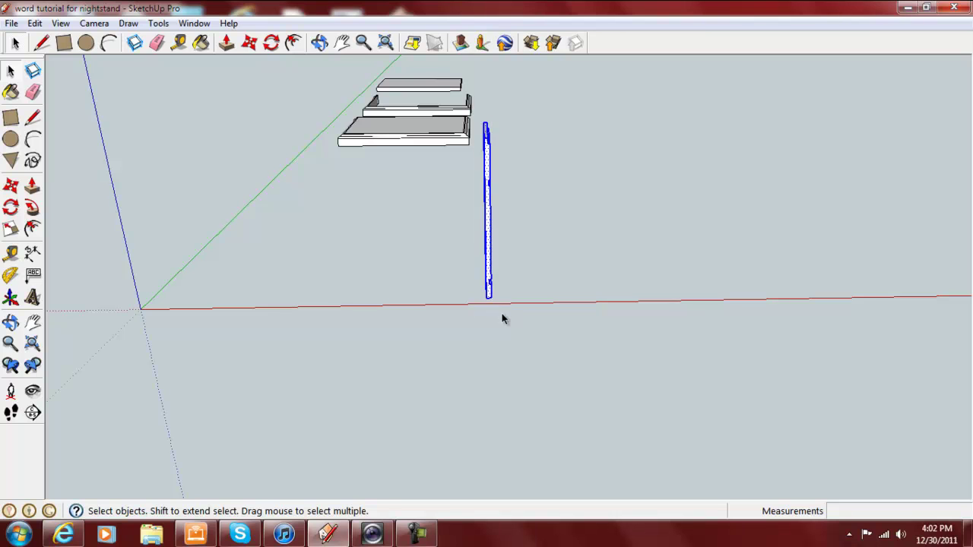
right_click(491, 267)
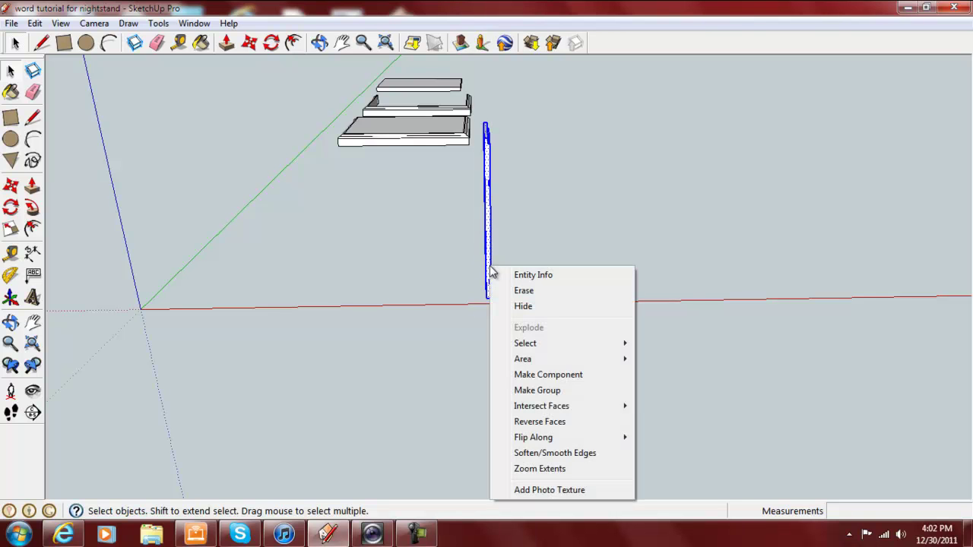
left_click(548, 375)
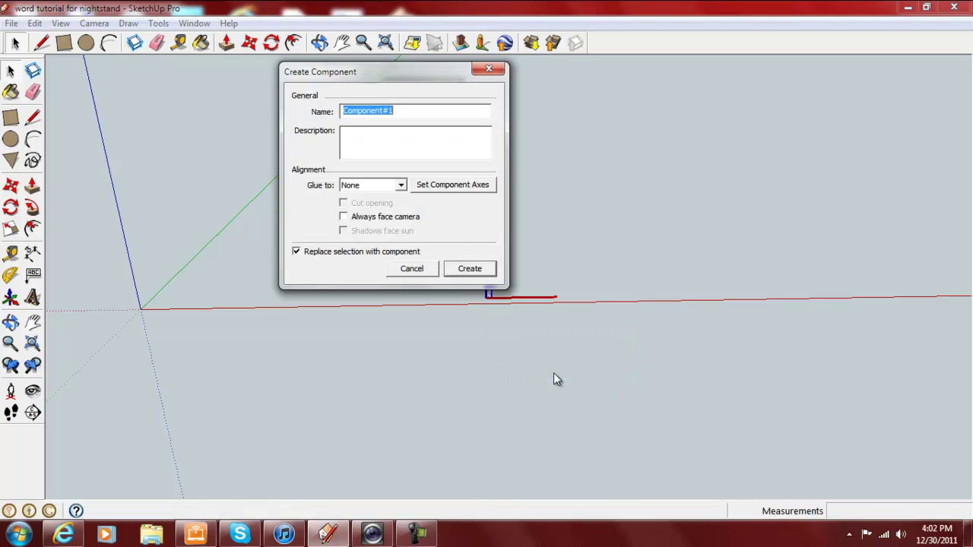
type("side")
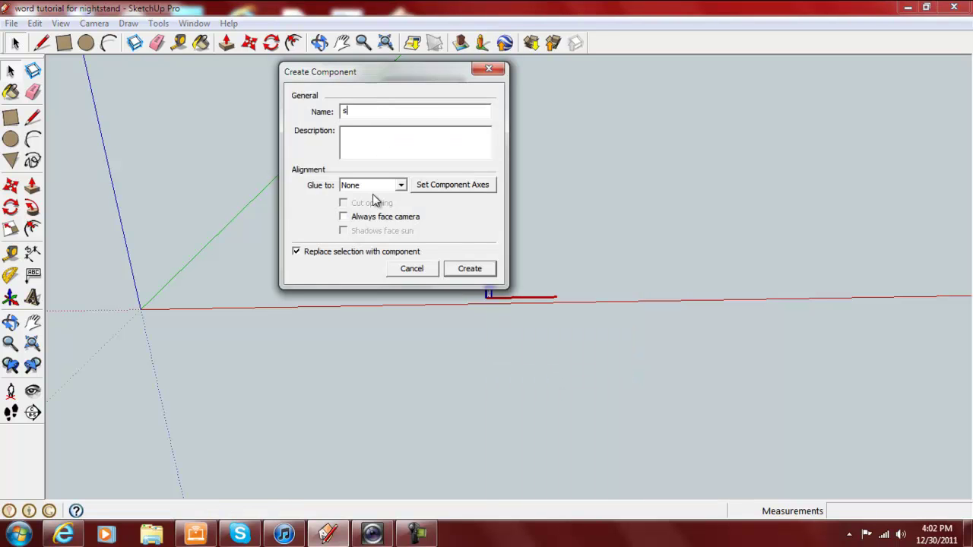
left_click(462, 270)
Move the side component 9 5/8 inches along the red axis, away from the origin
middle_click_drag(684, 289, 238, 250)
left_click(10, 189)
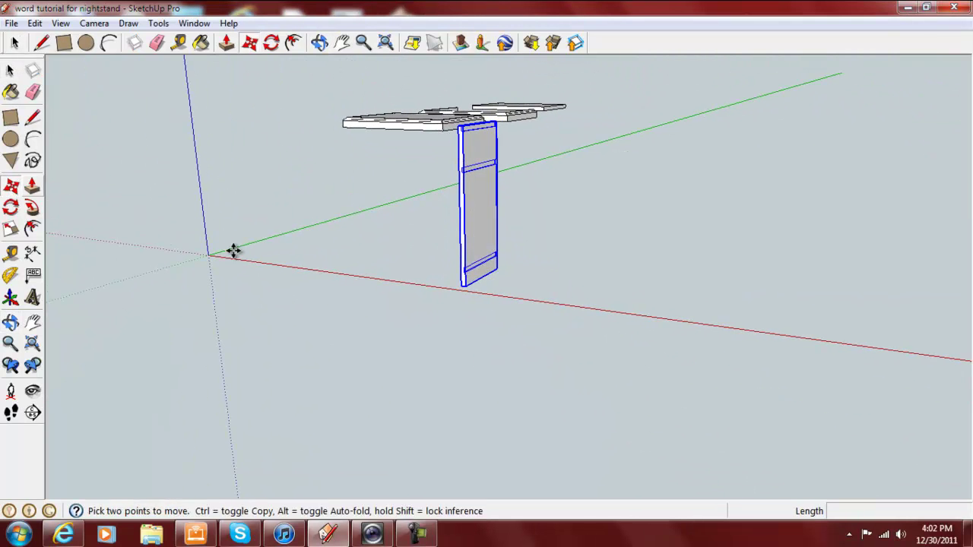
left_click(463, 288)
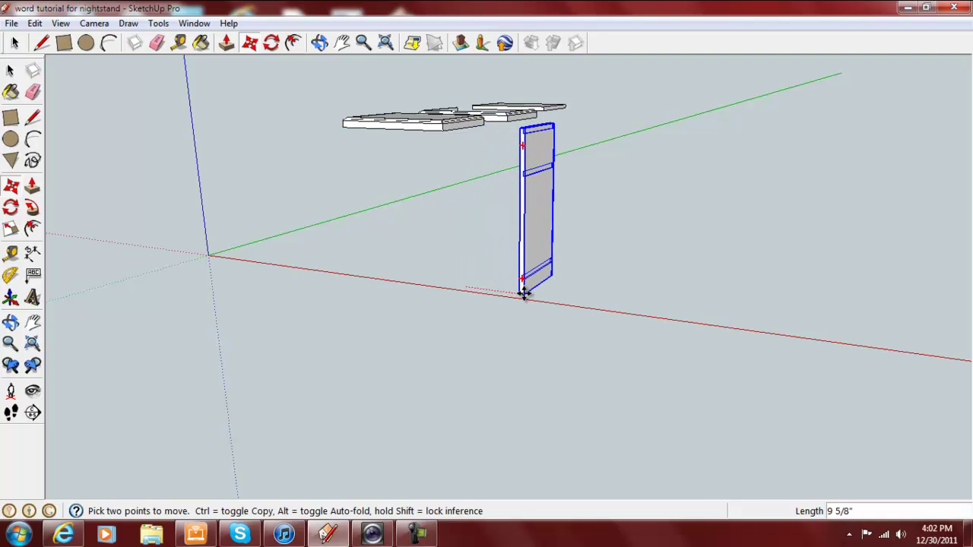
left_click(523, 293)
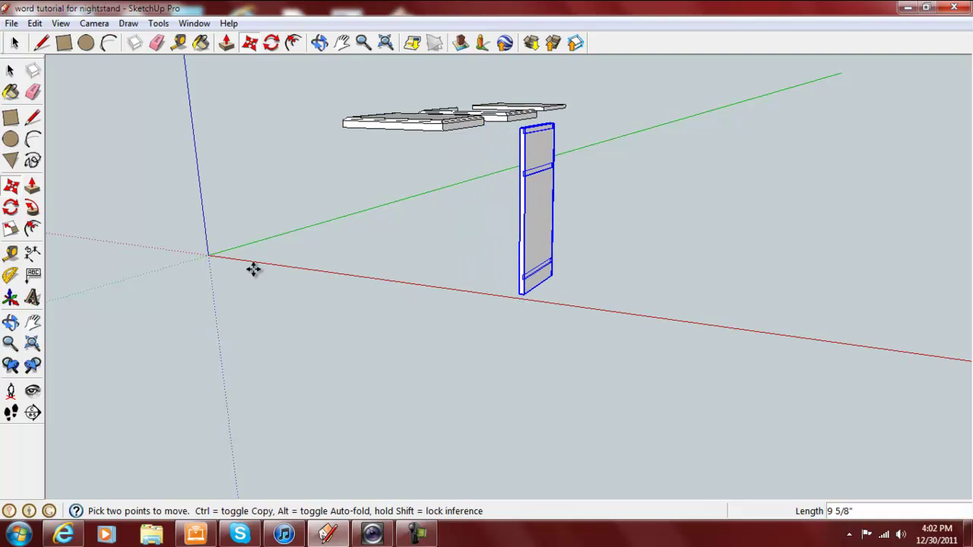
Place a guide line parallel to the red axis, 2 inches toward the side panel's base
left_click(11, 255)
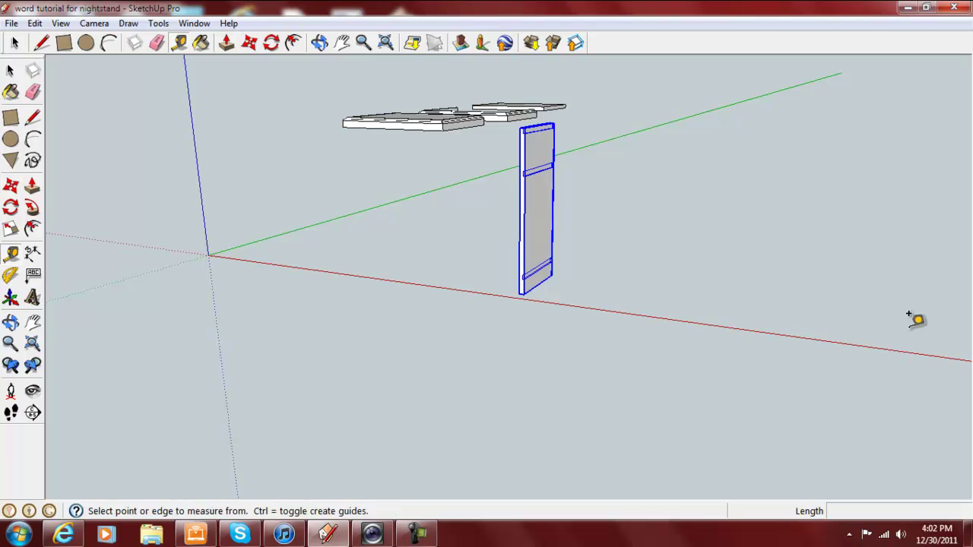
left_click(630, 299)
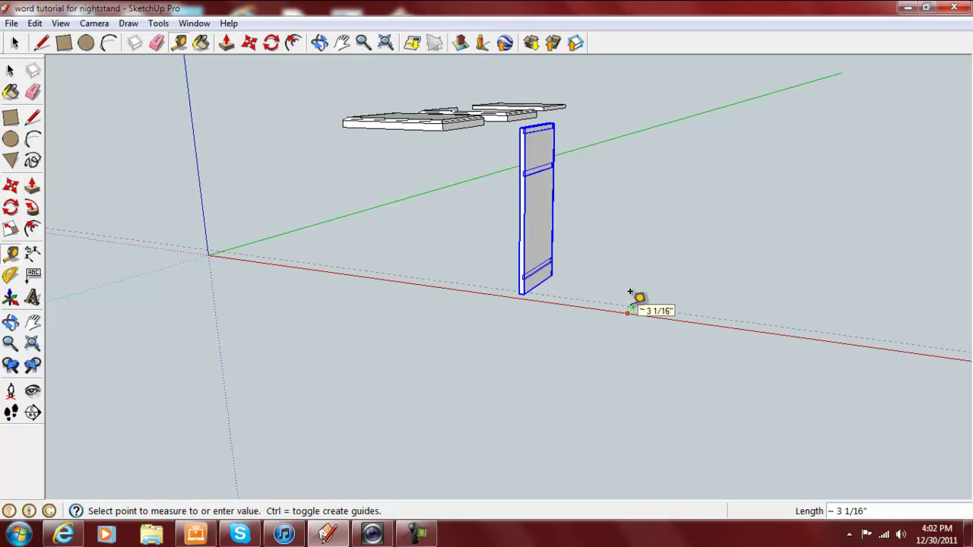
type("2")
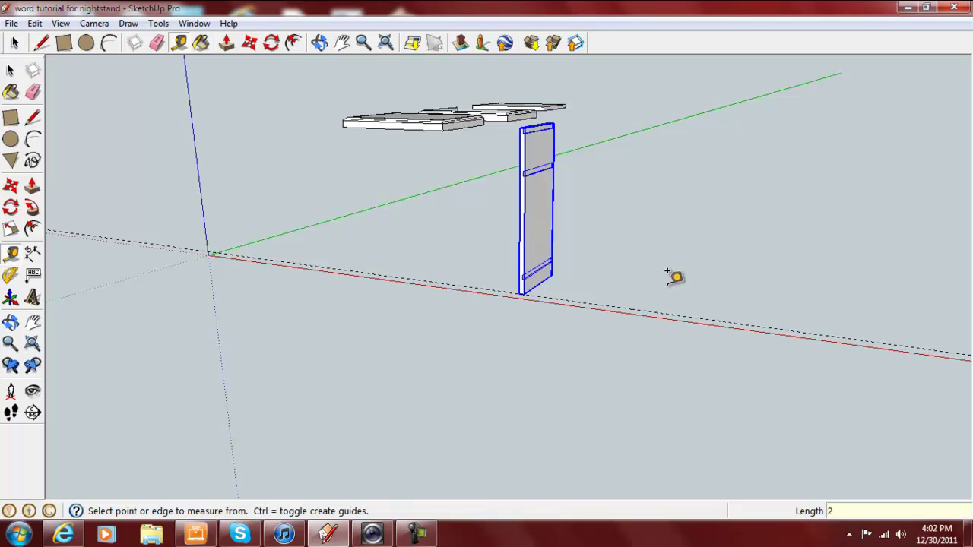
Copy the side component about 27 7/16 inches along the red axis, starting from its lower front corner
middle_click_drag(672, 271, 719, 266)
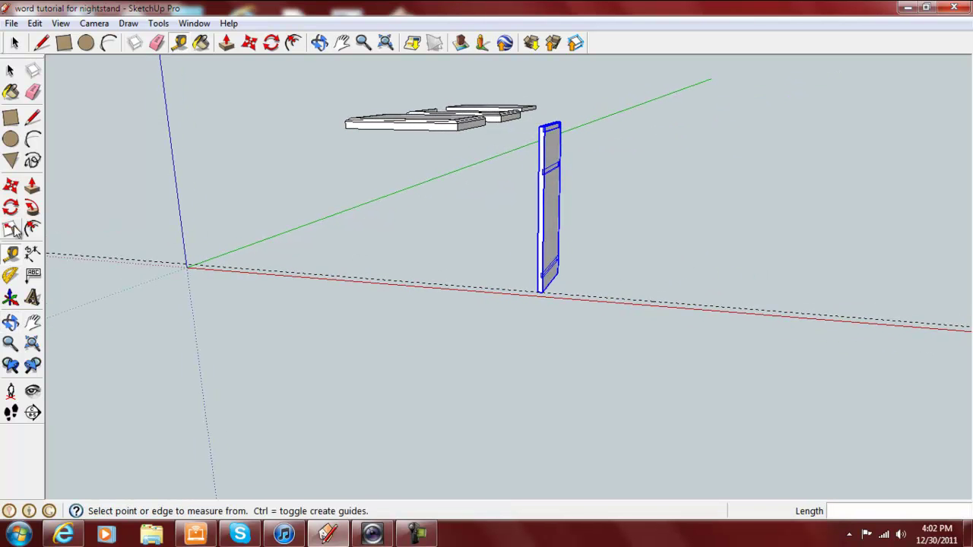
left_click(9, 187)
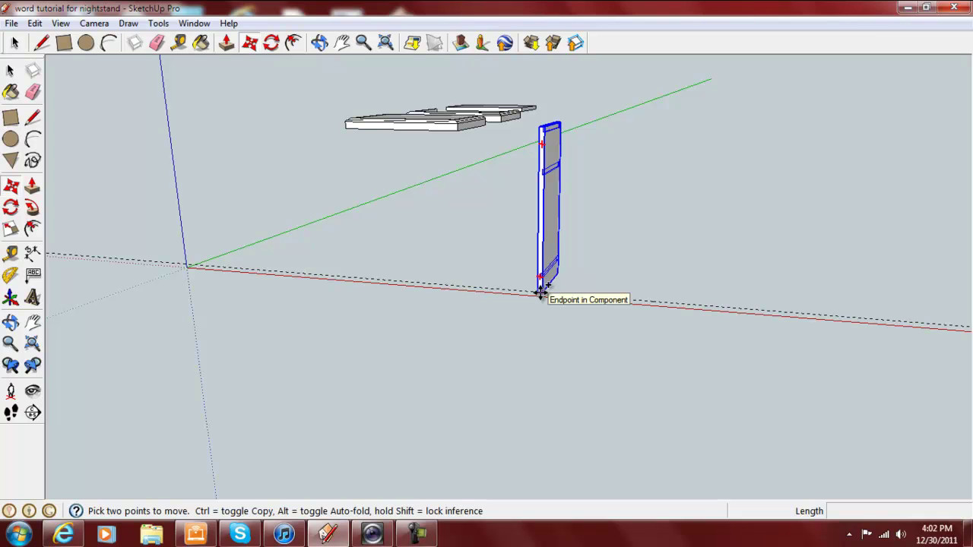
left_click(540, 292)
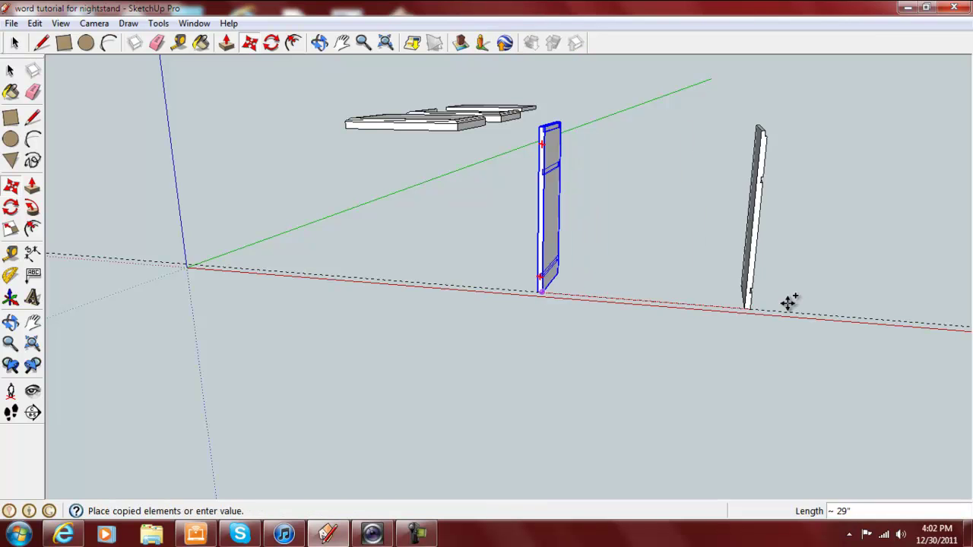
left_click(737, 309)
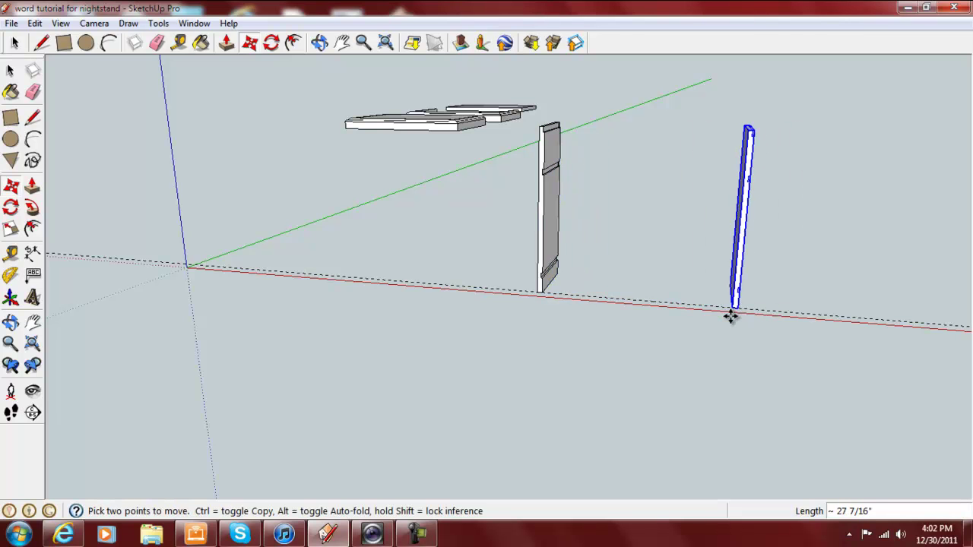
Flip the copied side panel along the component's red axis so it mirrors the original
right_click(733, 287)
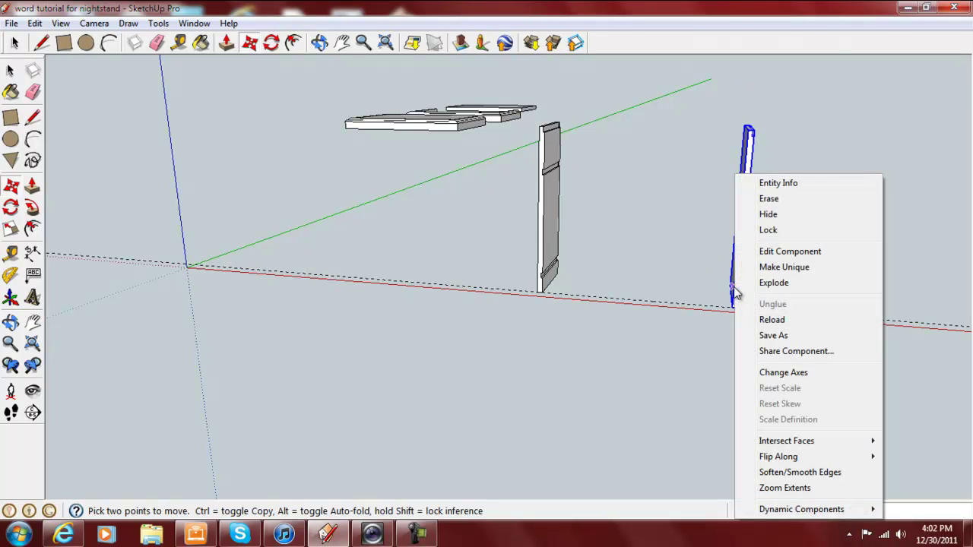
mouse_move(789, 465)
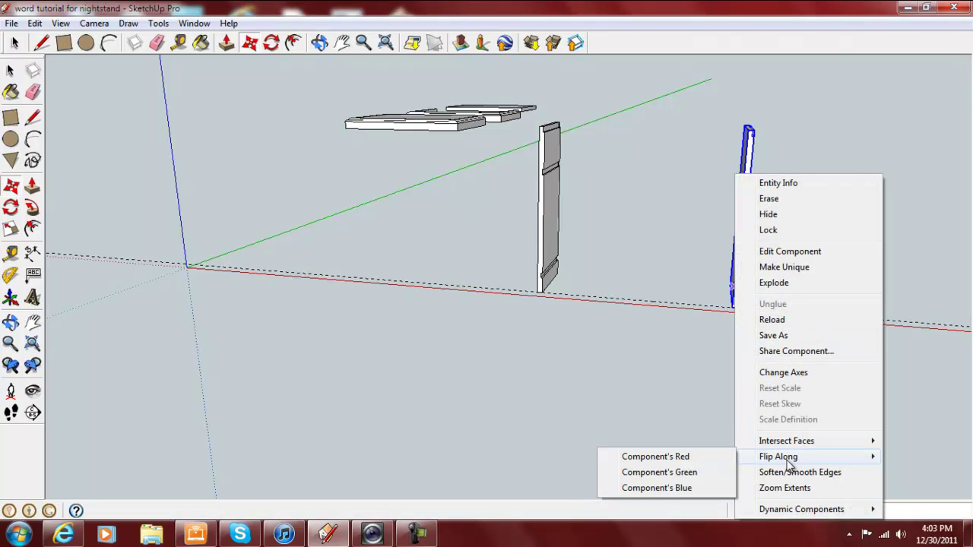
left_click(661, 458)
Place a guide line .5 inch in from the inner edge of the side strip beneath the largest horizontal panel
middle_click_drag(619, 358, 615, 377)
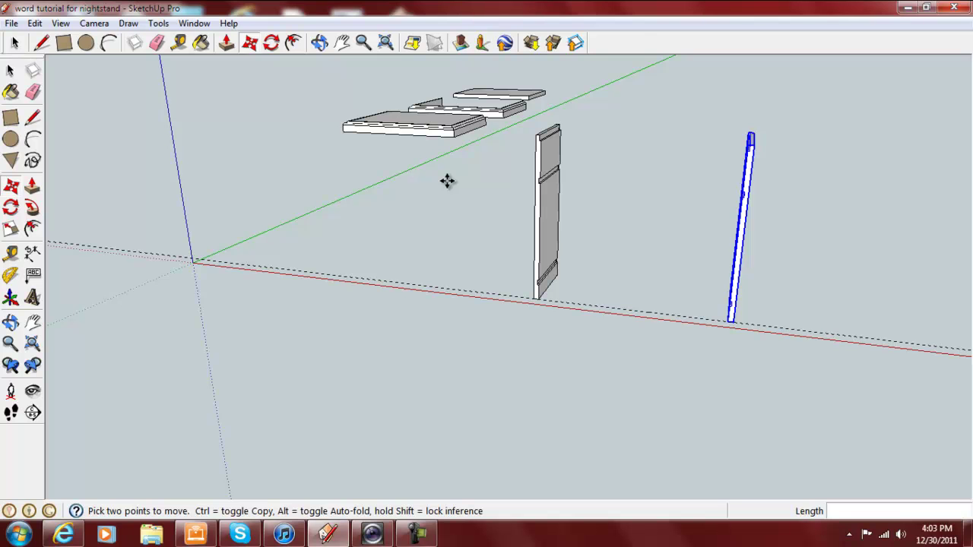
middle_click_drag(483, 167, 473, 81)
middle_click_drag(428, 182, 471, 102)
scroll(471, 102, "up", 8)
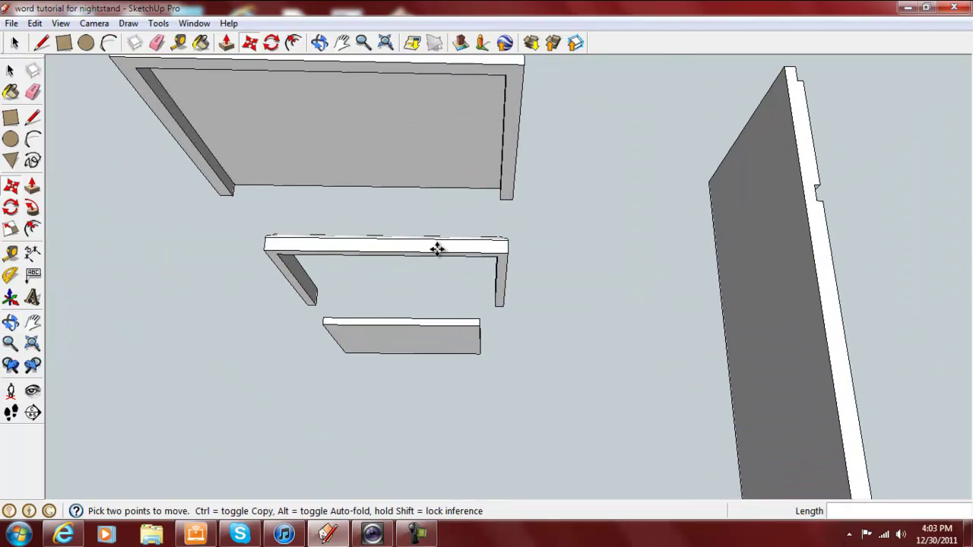
scroll(437, 249, "up", 2)
middle_click_drag(449, 211, 514, 213)
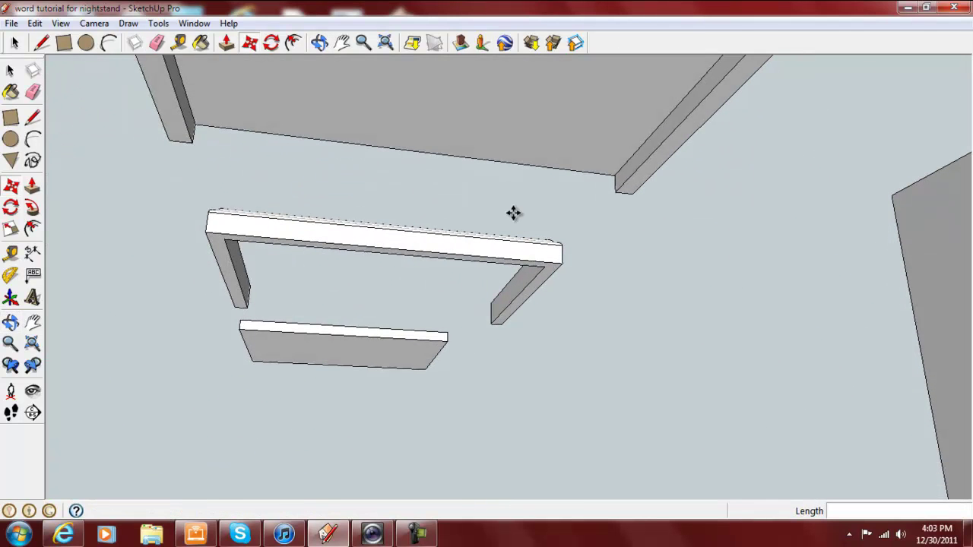
left_click(11, 253)
left_click(677, 103)
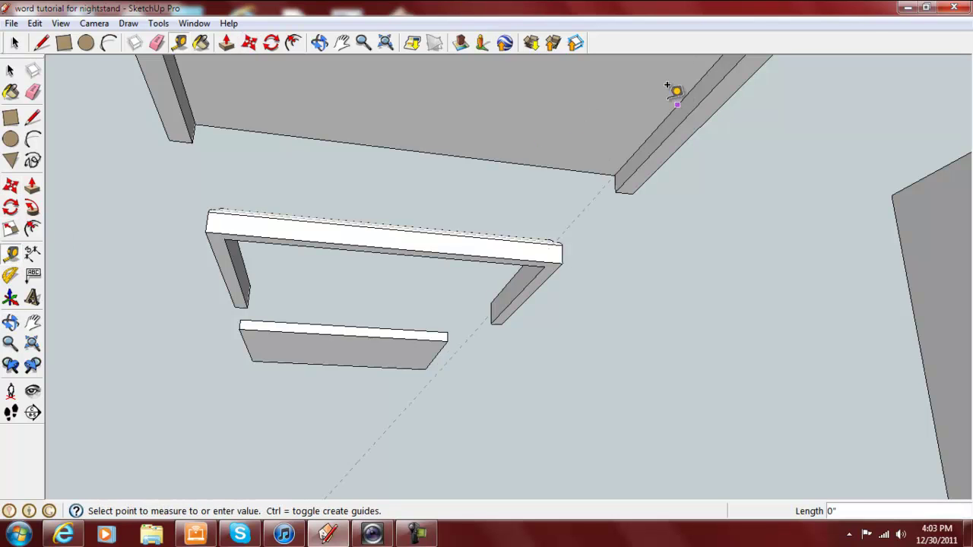
key("Return")
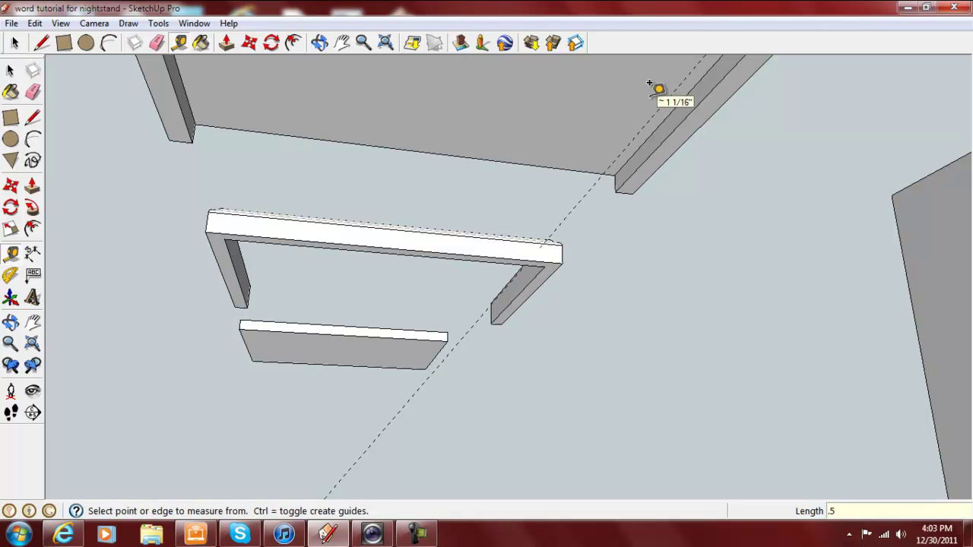
Draw a 14 by 11 inch rectangle on the ground beyond the mirrored side, with one corner near the red axis
scroll(689, 174, "down", 6)
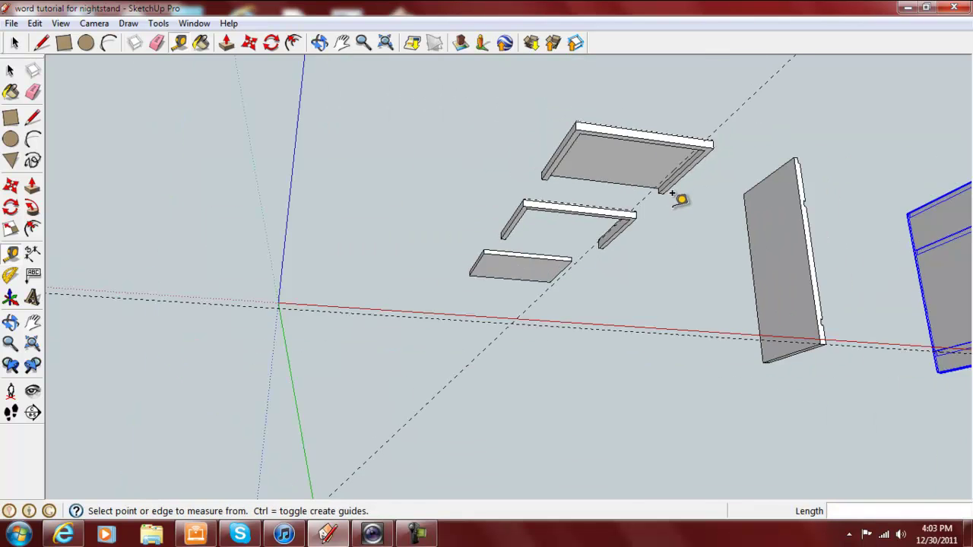
middle_click_drag(858, 269, 386, 330)
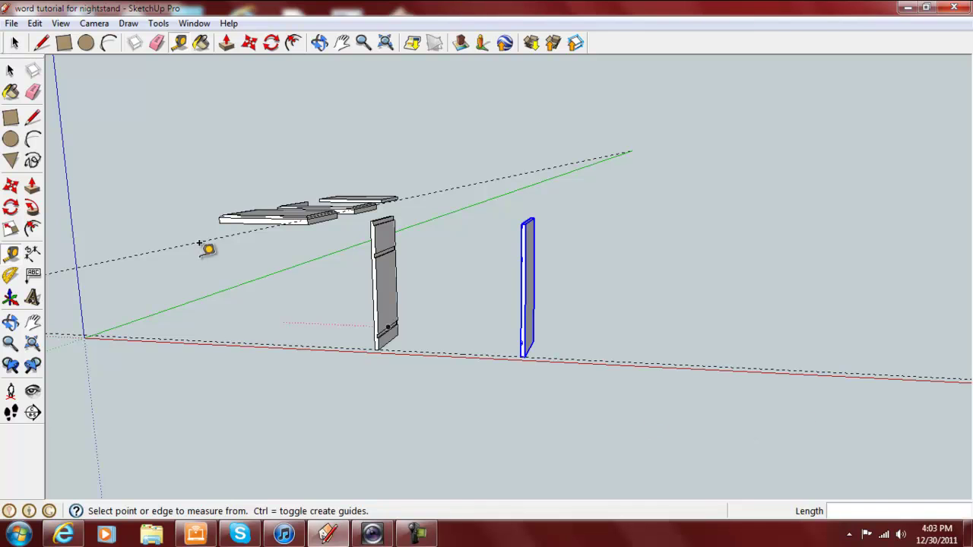
left_click(10, 119)
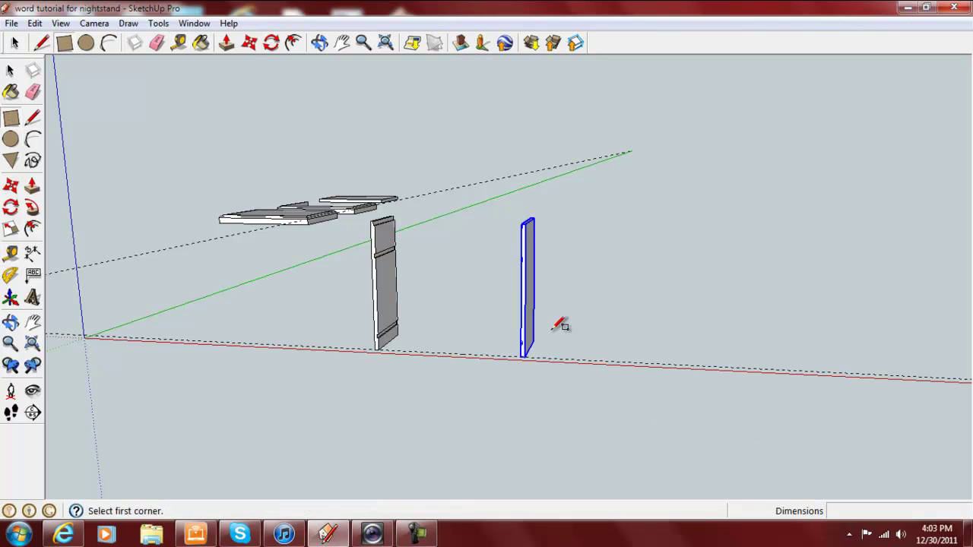
left_click(568, 358)
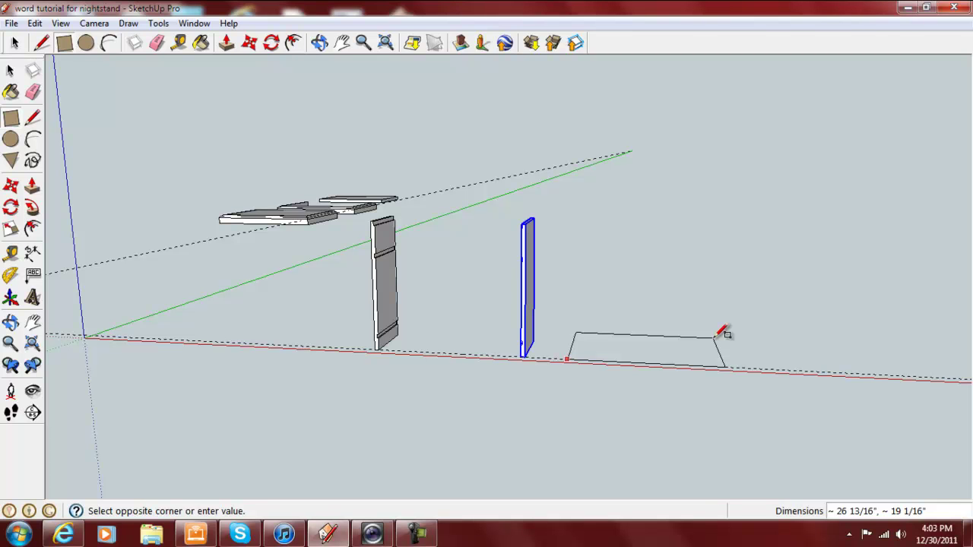
type("14,11")
key("Return")
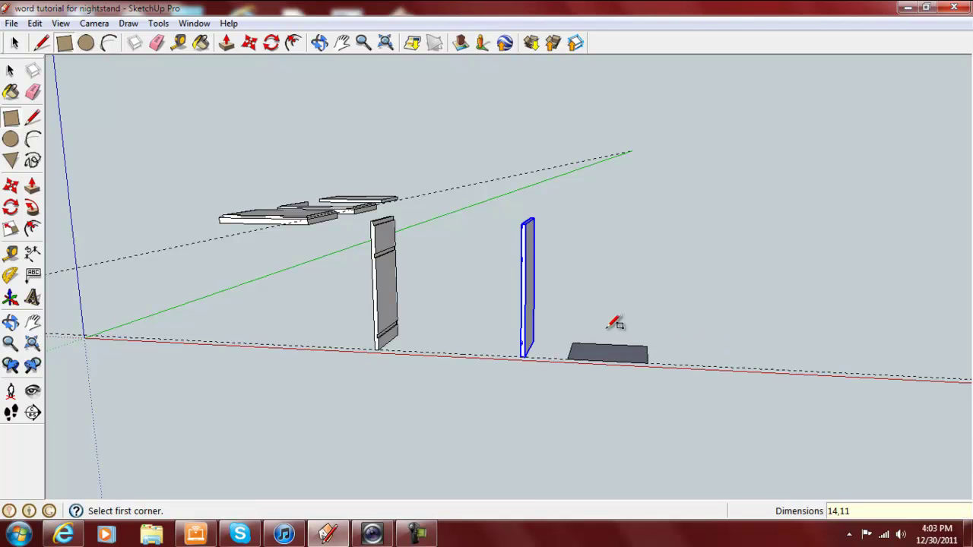
Extrude the 14 by 11 inch rectangle upward to a board thickness of 3/4 inch
left_click(32, 187)
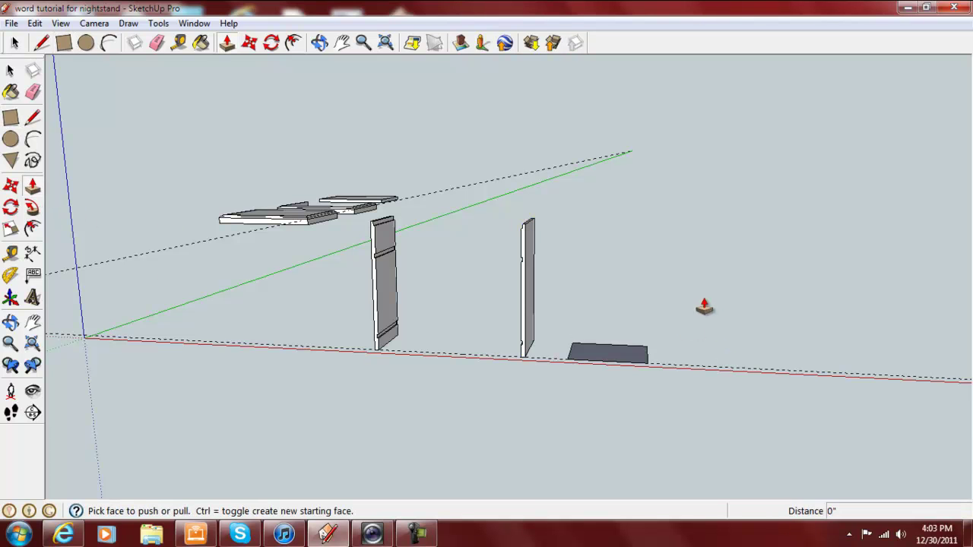
left_click(623, 351)
left_click(619, 340)
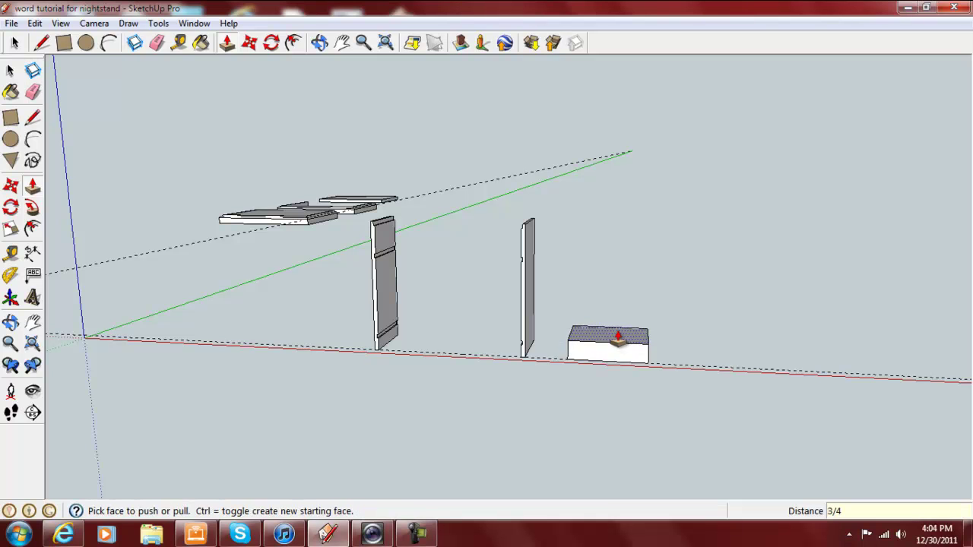
type("3/4")
key("Return")
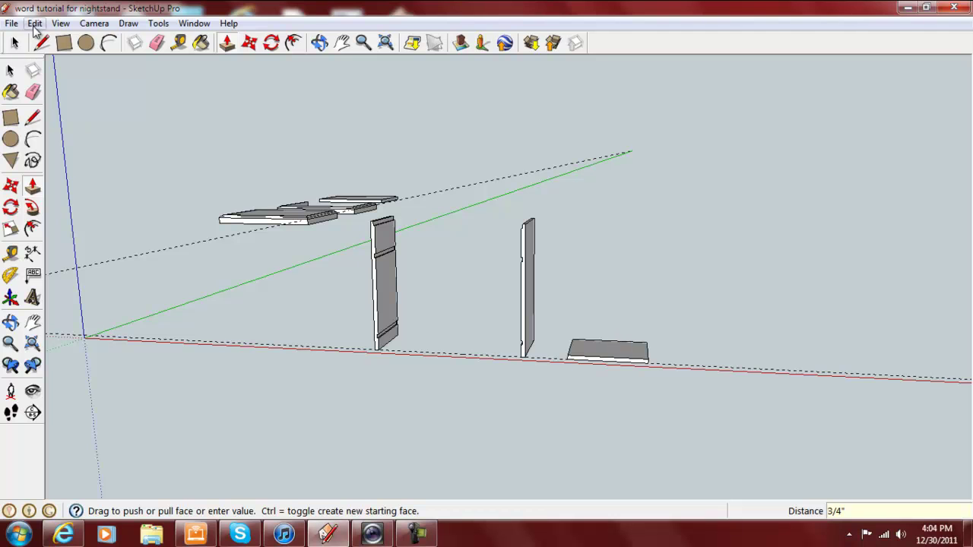
Make the whole 14 by 11 inch board a component named bottom and shelf, replacing the existing definition of that name
left_click(11, 71)
left_click_drag(551, 319, 652, 374)
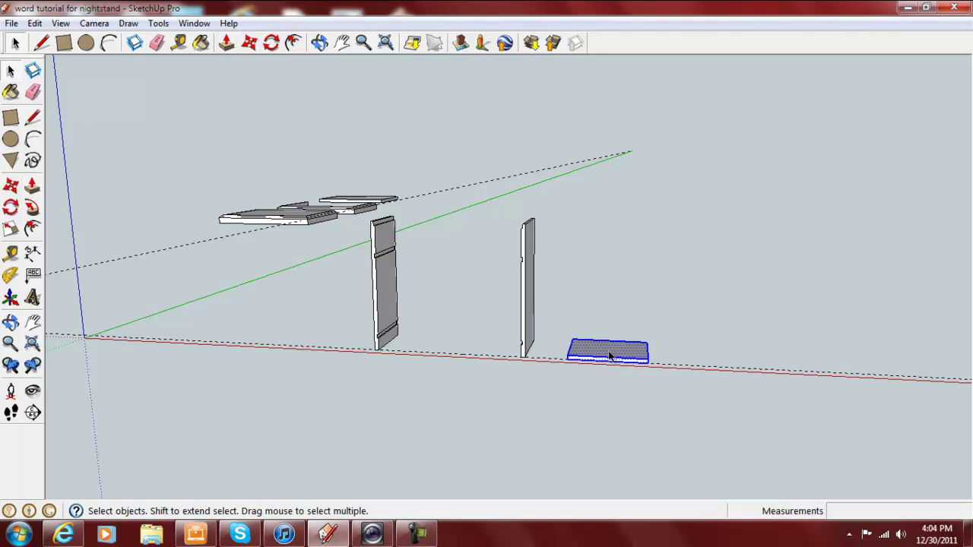
right_click(610, 355)
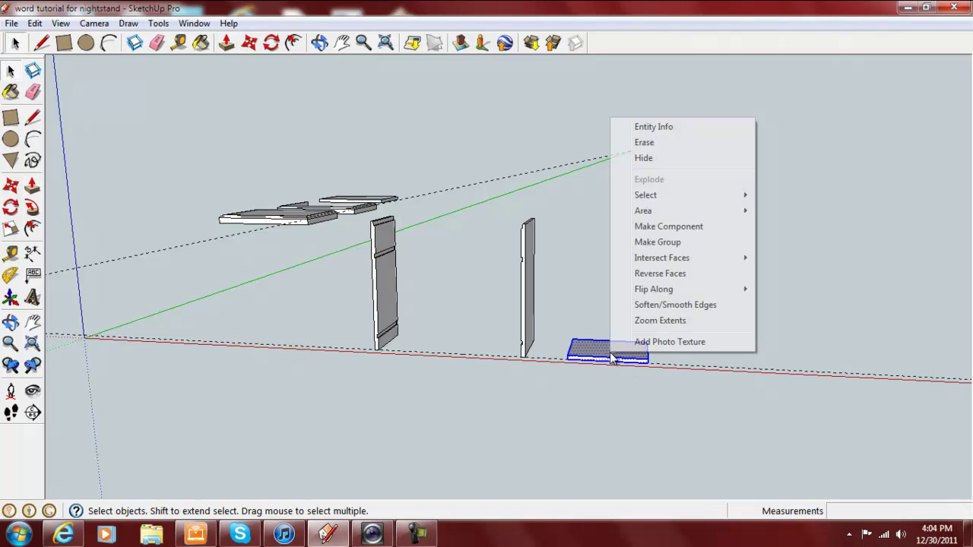
left_click(669, 226)
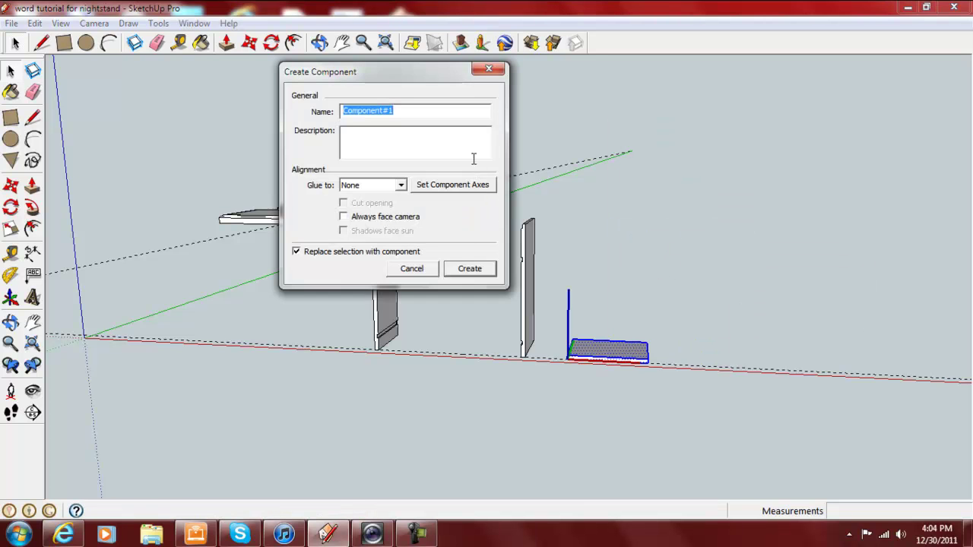
type("bottom and shelf")
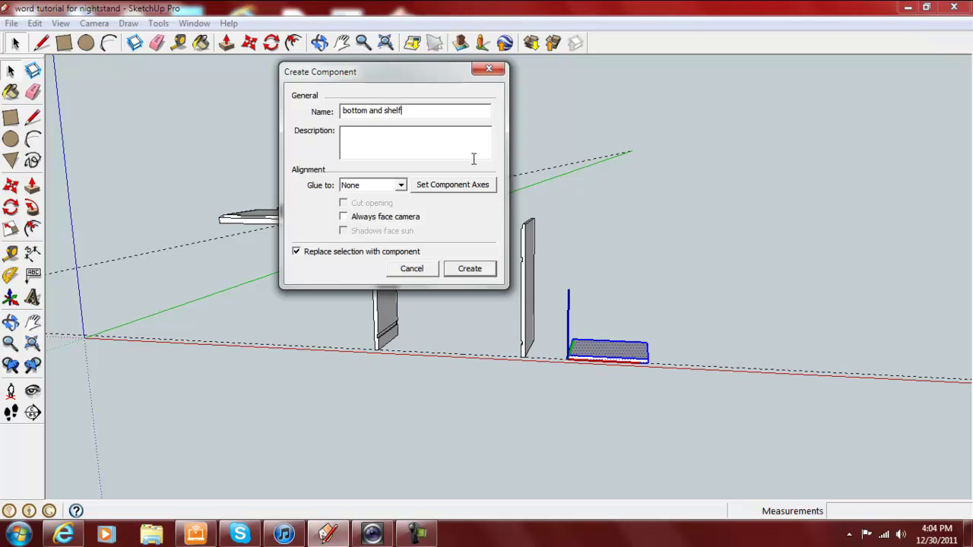
left_click(472, 269)
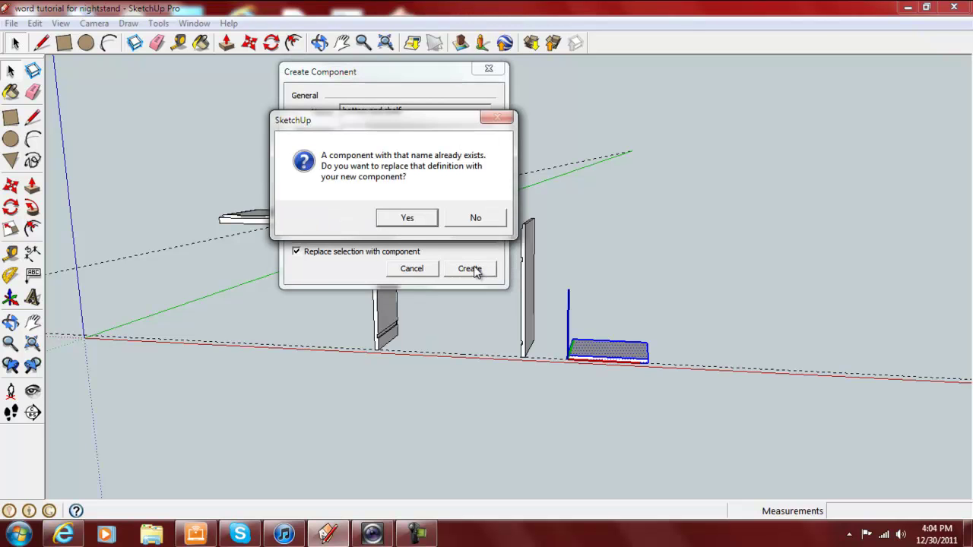
left_click(418, 219)
Draw a 14 by 3 inch rectangle on the ground beyond the bottom and shelf board, starting on the guide line beside the red axis
middle_click_drag(796, 373, 749, 393)
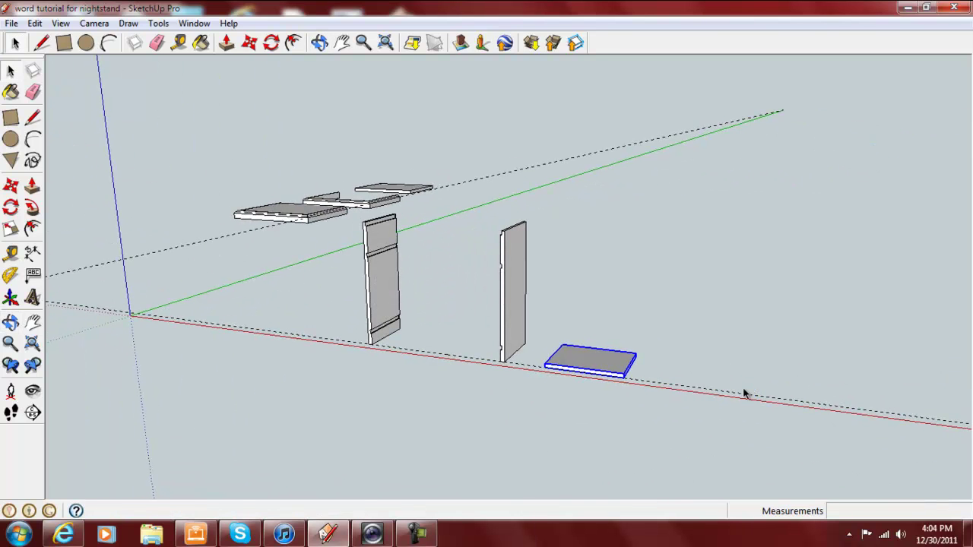
scroll(563, 410, "up", 3)
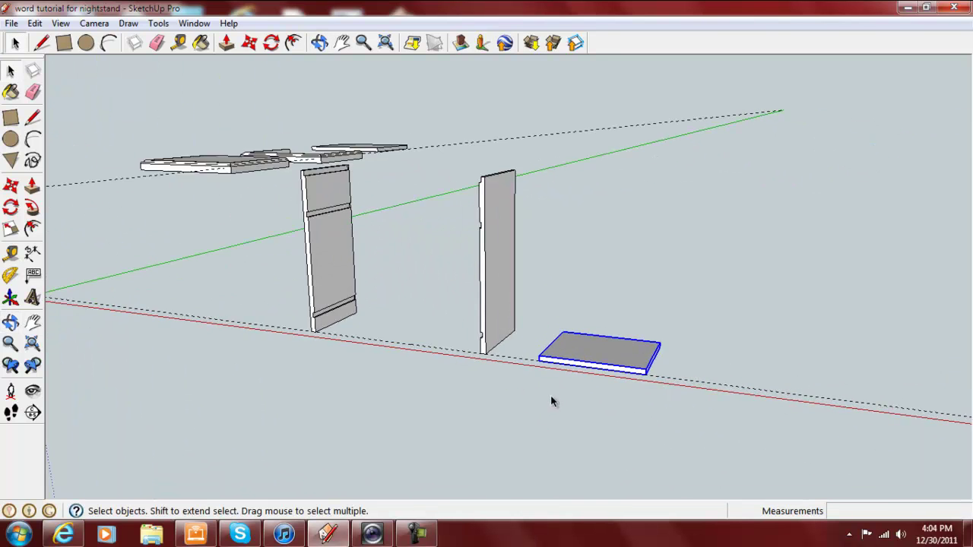
scroll(734, 366, "down", 2)
middle_click_drag(811, 374, 577, 327)
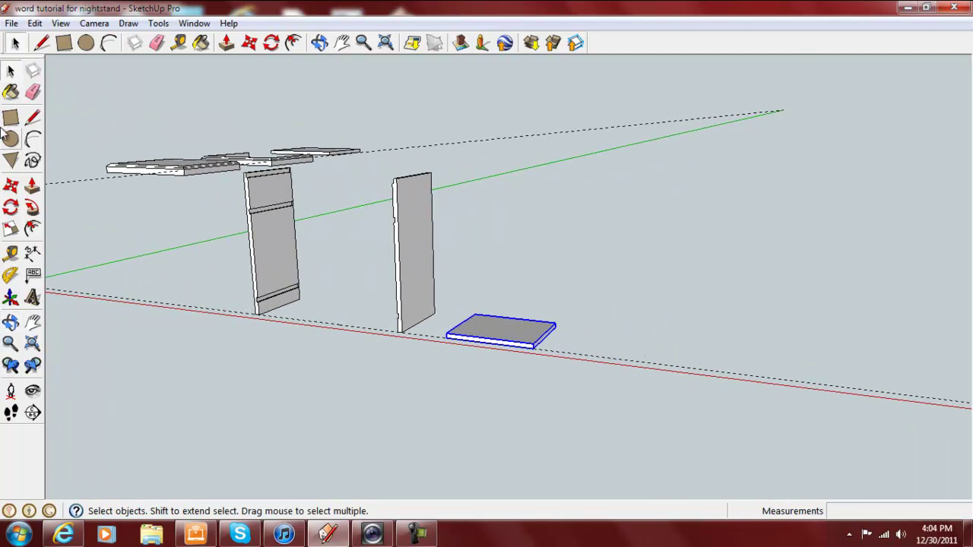
left_click(10, 117)
left_click(599, 355)
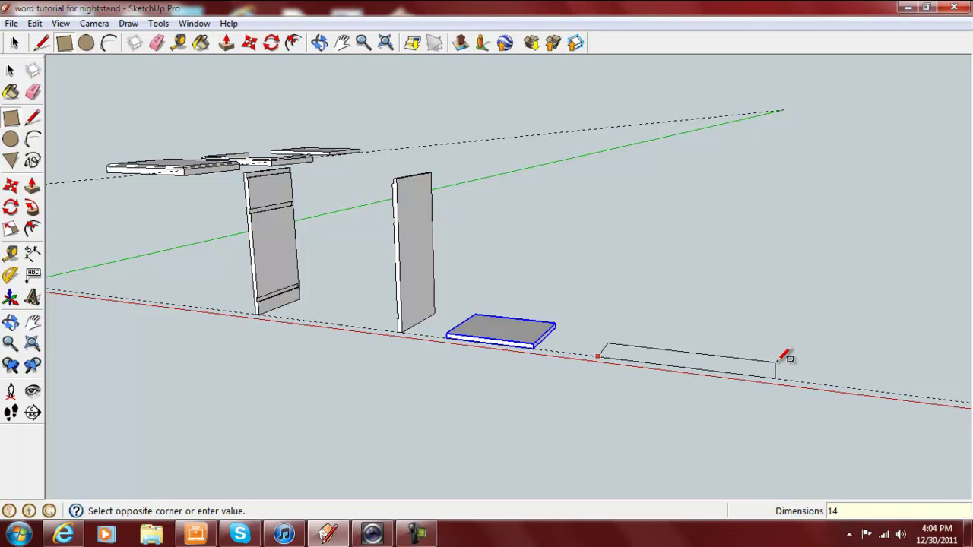
key("Return")
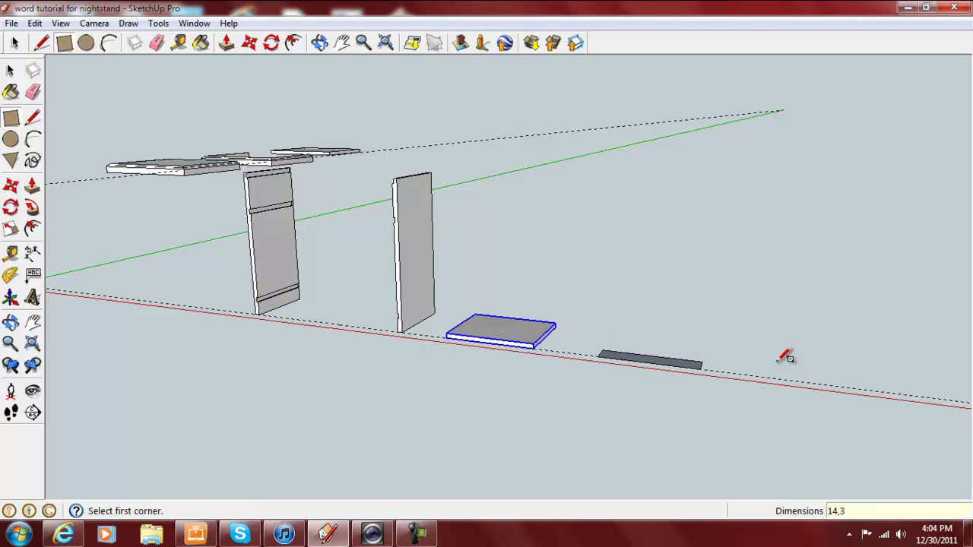
Extrude the 14 by 3 inch rectangle upward to a thickness of 3/4 inch
left_click(33, 188)
left_click(690, 370)
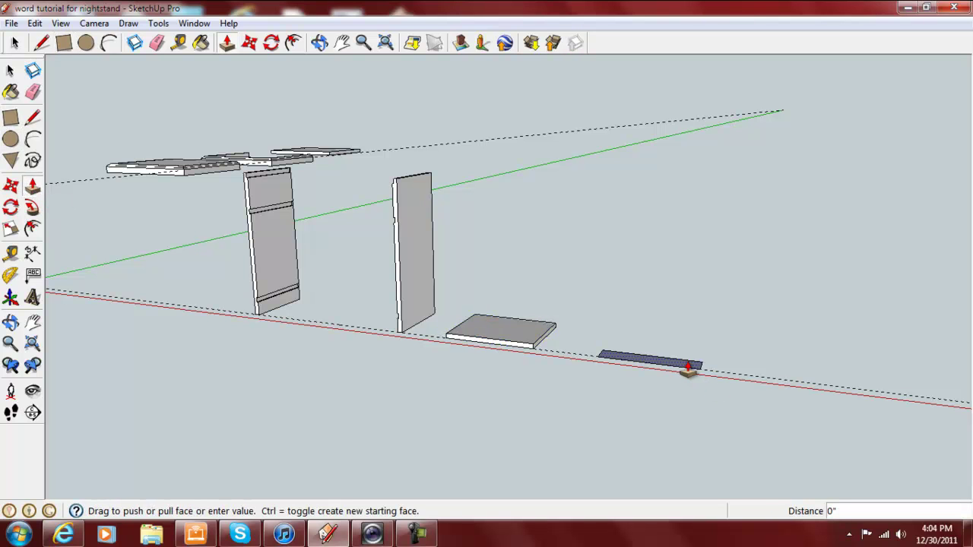
left_click(689, 356)
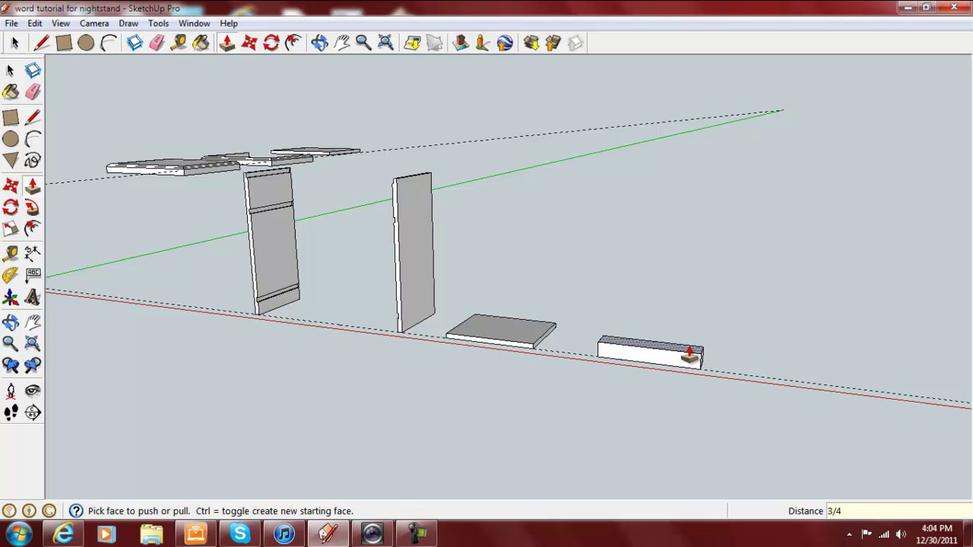
type("3/4")
key("Return")
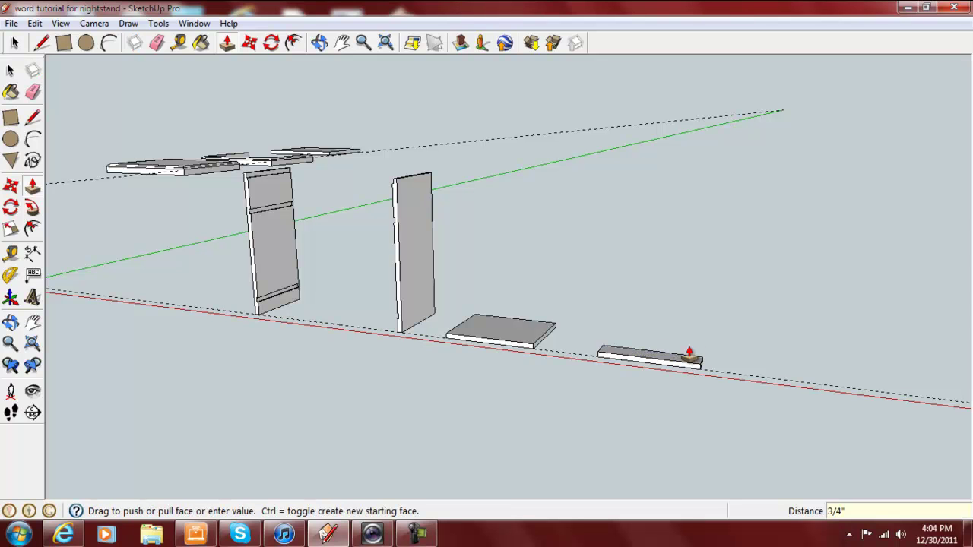
Make the whole 14 by 3 inch strip a component named stretcher2
left_click(11, 71)
left_click_drag(580, 325, 784, 392)
right_click(673, 362)
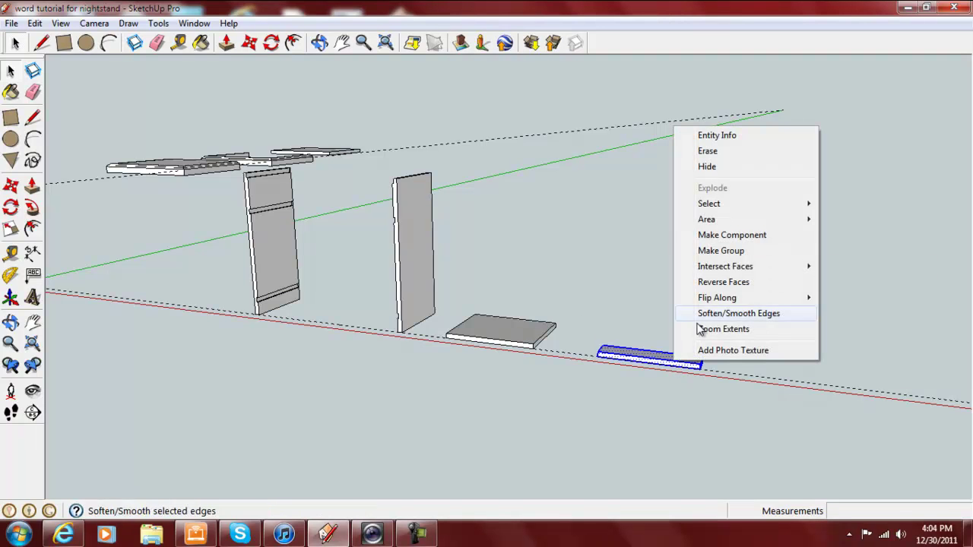
left_click(722, 236)
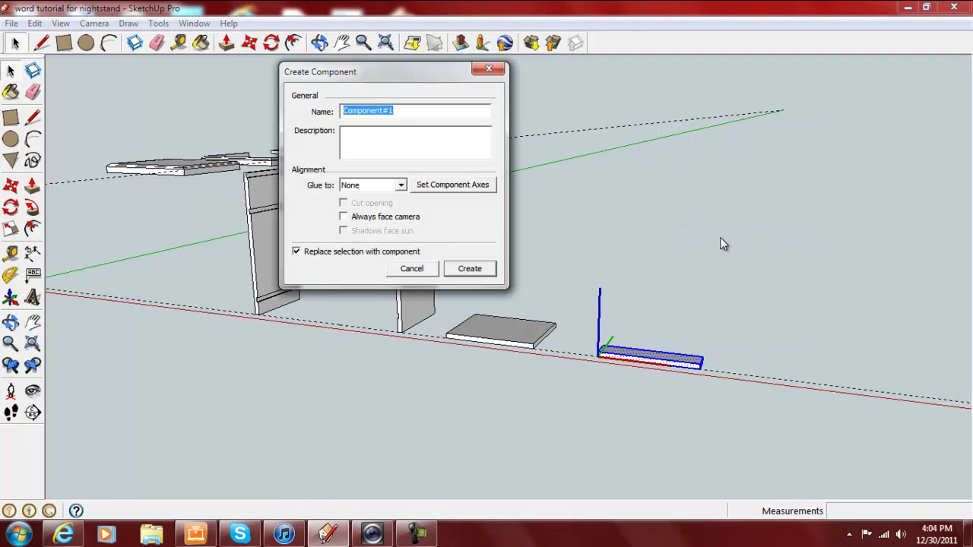
type("stretcher2")
left_click(481, 271)
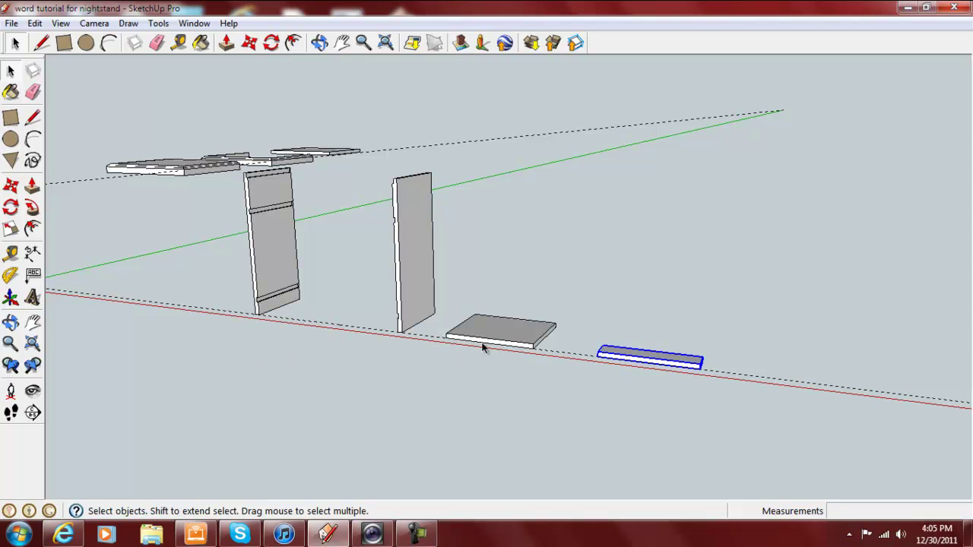
Copy the bottom and shelf board into the lower groove of the original side panel, matching its upper front corner to the groove's corner
middle_click_drag(369, 392, 400, 432)
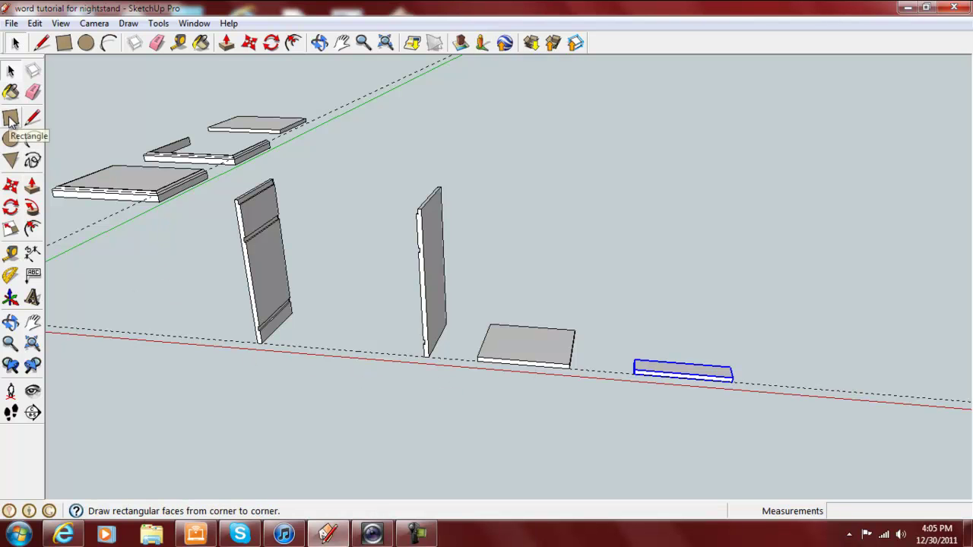
left_click(526, 357)
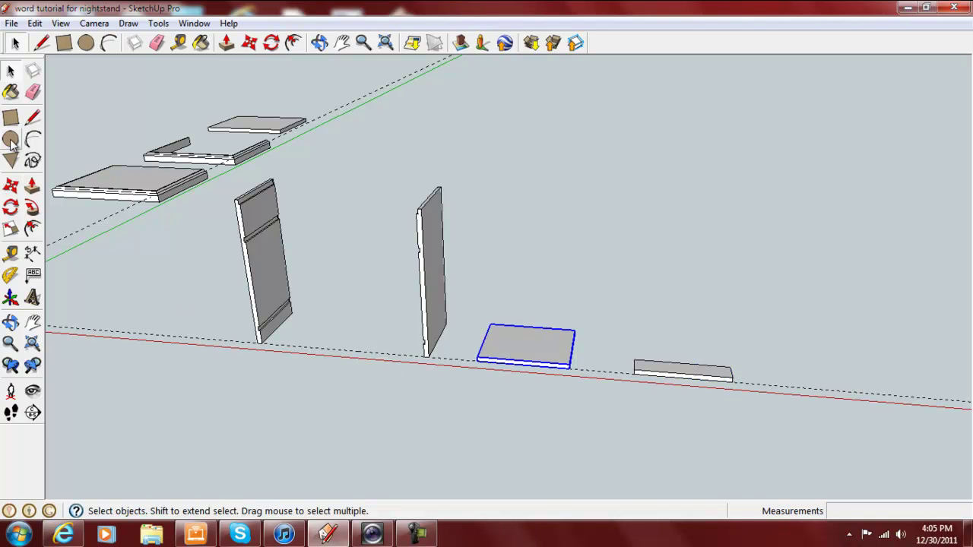
left_click(10, 186)
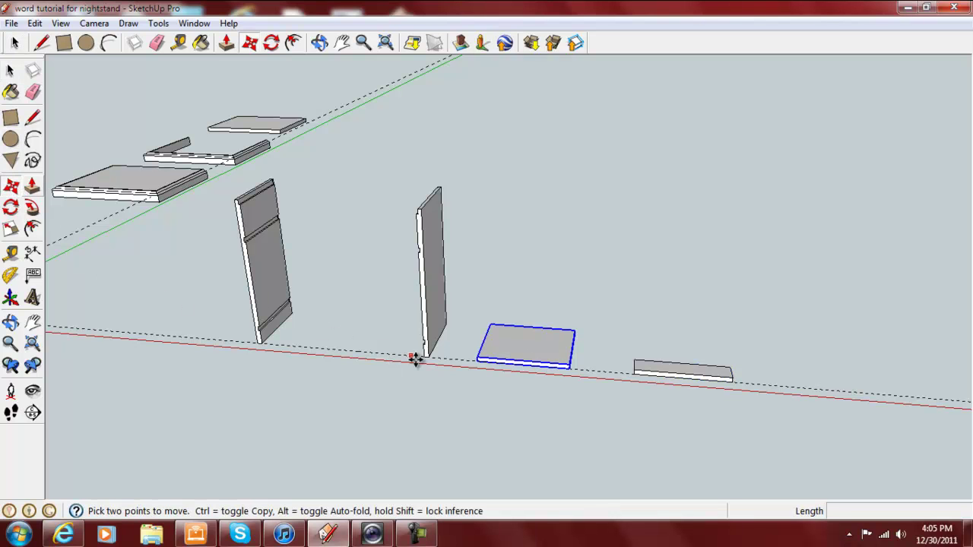
middle_click_drag(259, 408, 400, 379)
middle_click_drag(555, 369, 569, 297)
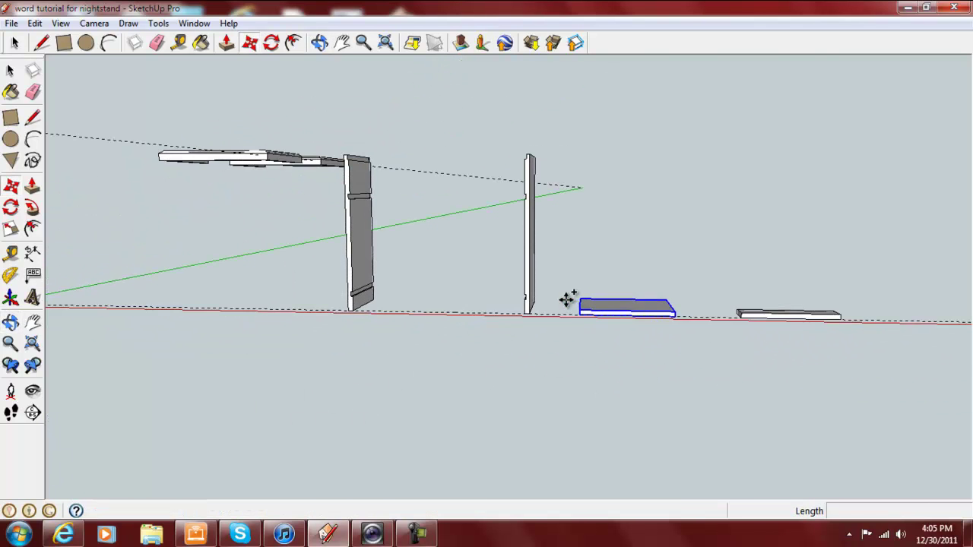
scroll(591, 297, "up", 5)
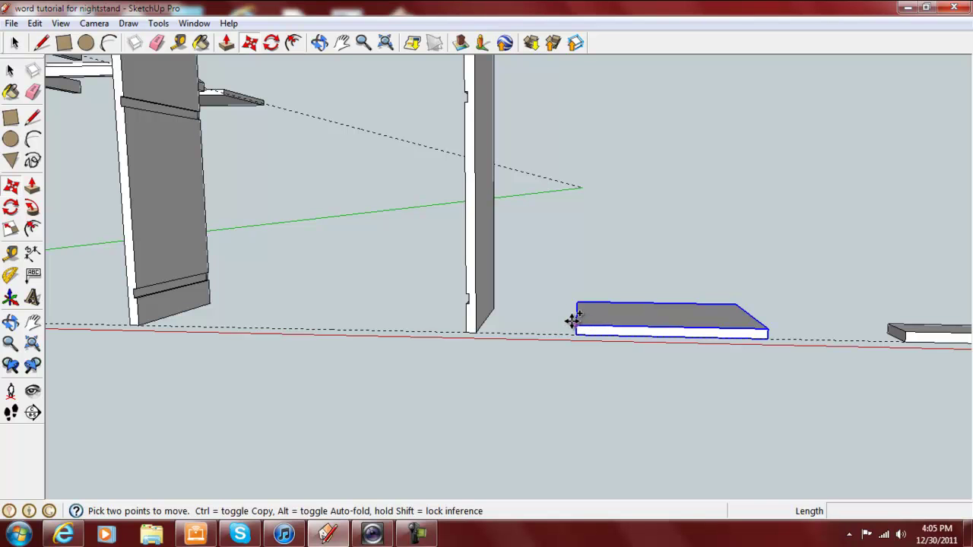
key("ctrl")
left_click(578, 323)
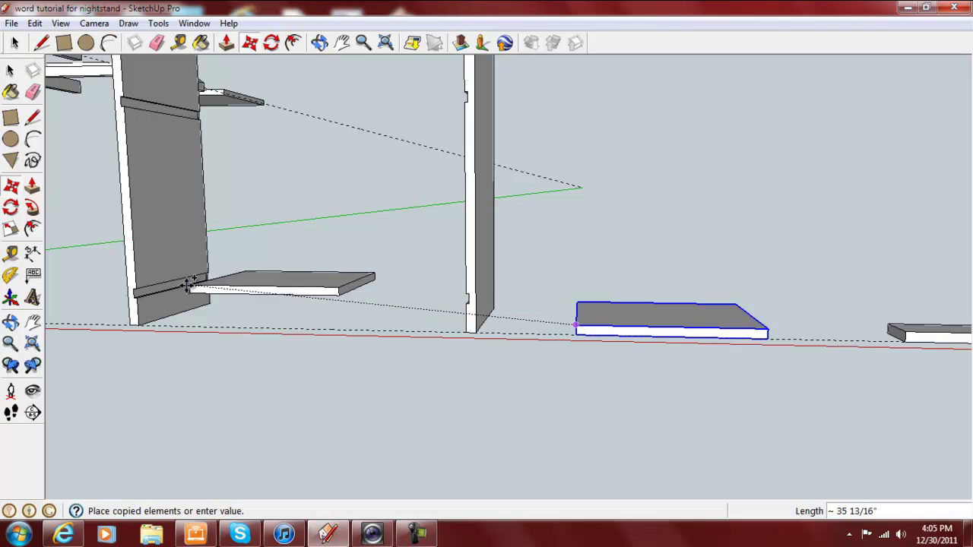
middle_click_drag(134, 307, 220, 317)
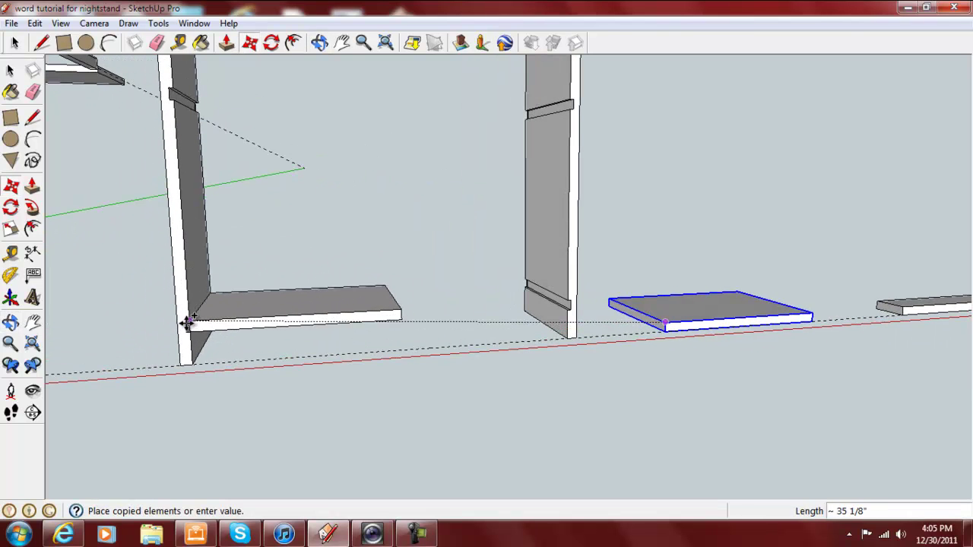
scroll(182, 321, "up", 6)
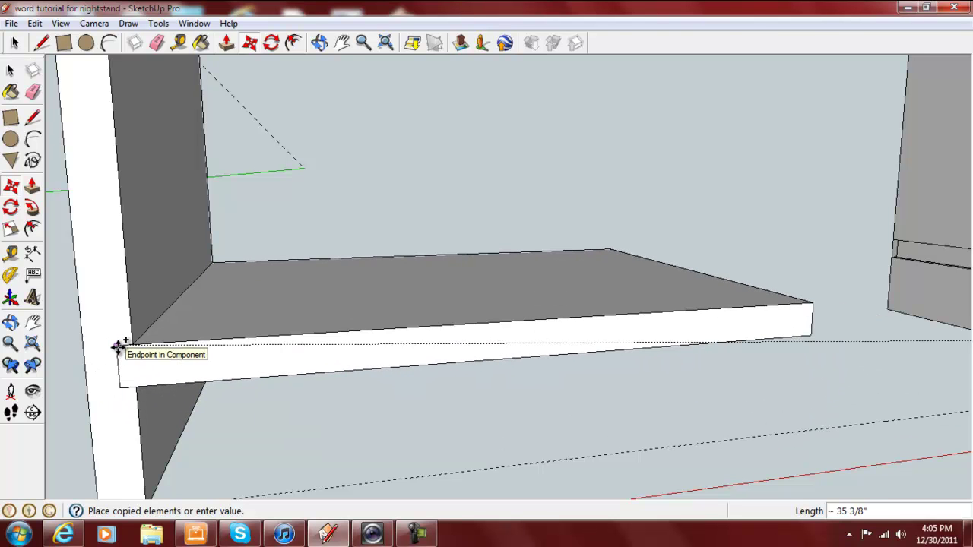
left_click(118, 348)
Copy the placed bottom board 15 inches straight up into the side panel's upper groove as the shelf
scroll(438, 389, "down", 3)
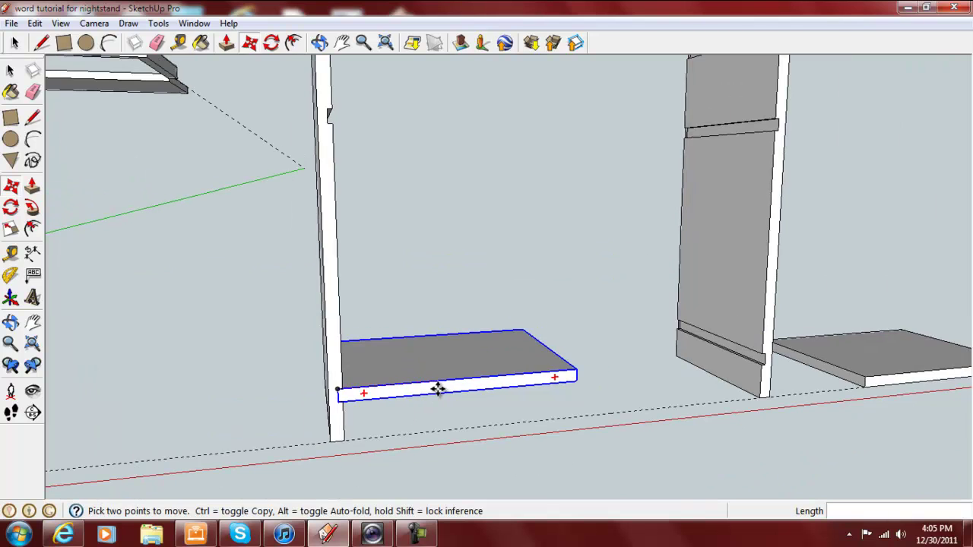
left_click(336, 389)
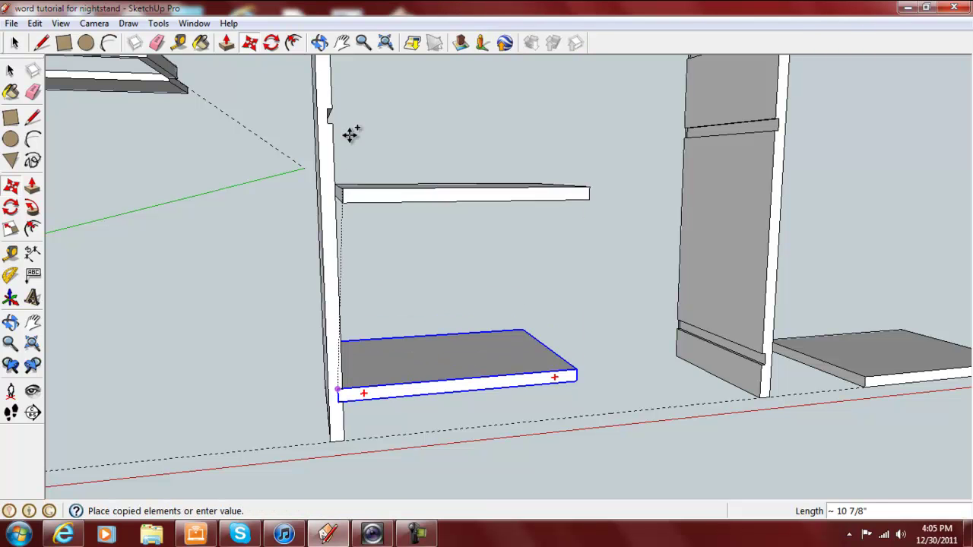
scroll(334, 107, "up", 2)
scroll(342, 114, "up", 5)
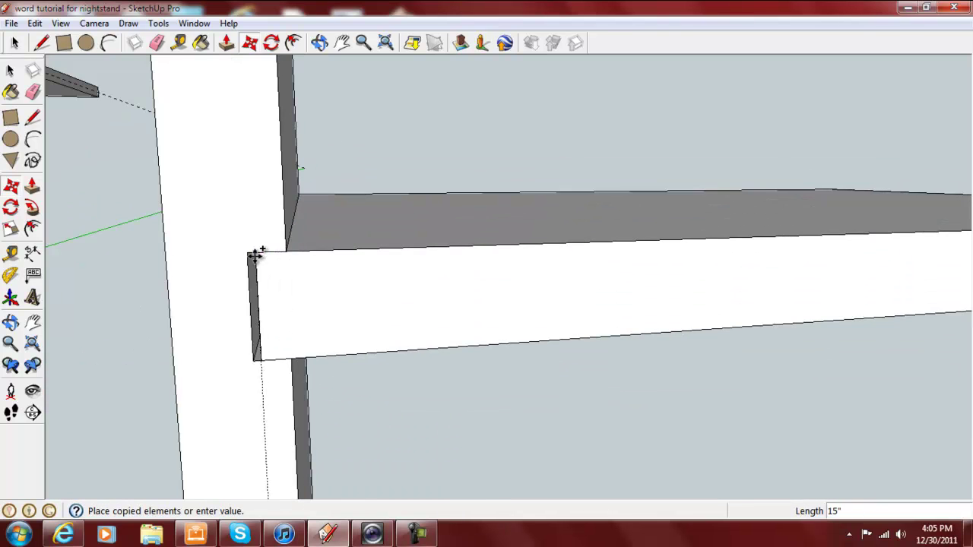
left_click(252, 251)
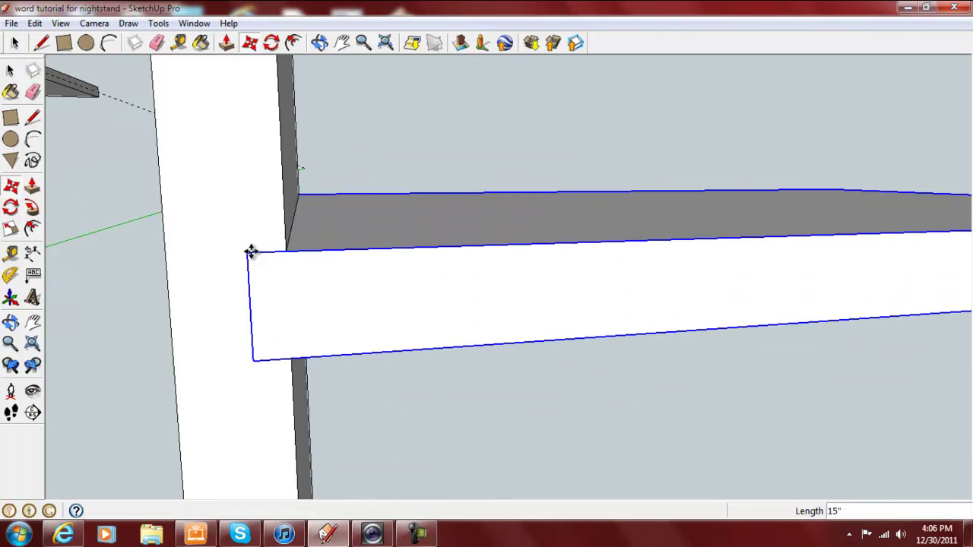
Copy the stretcher by its upper front corner into the notch at the top of the original side panel
scroll(391, 273, "down", 3)
scroll(428, 266, "down", 5)
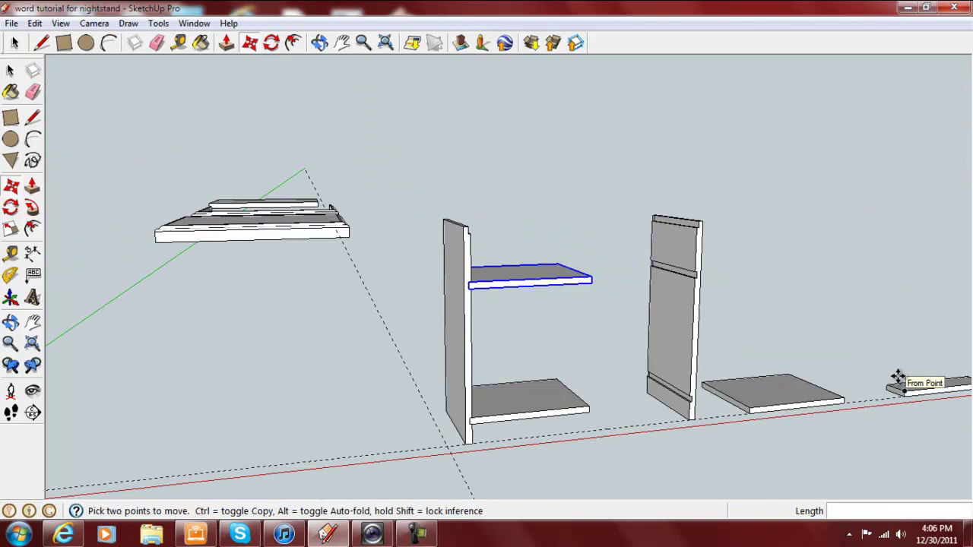
key("Escape")
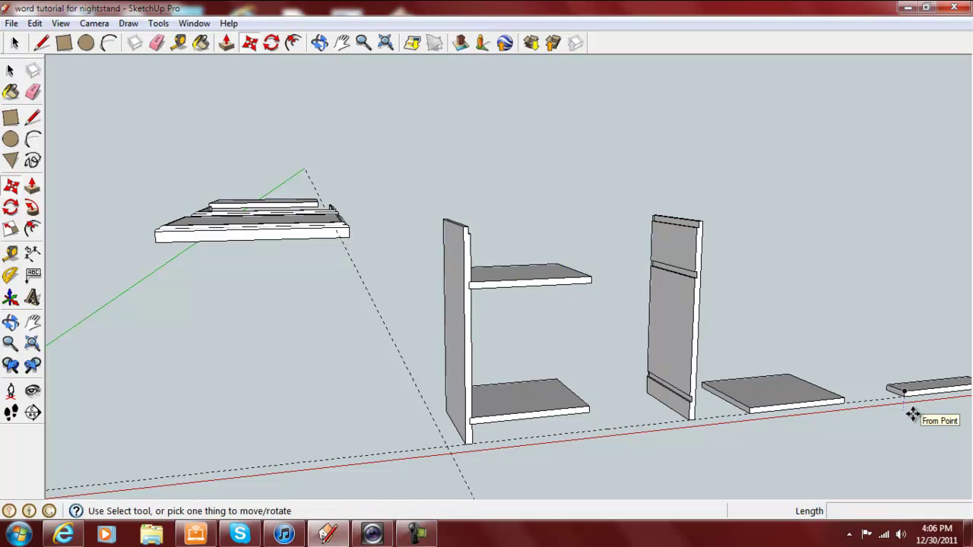
left_click(904, 391)
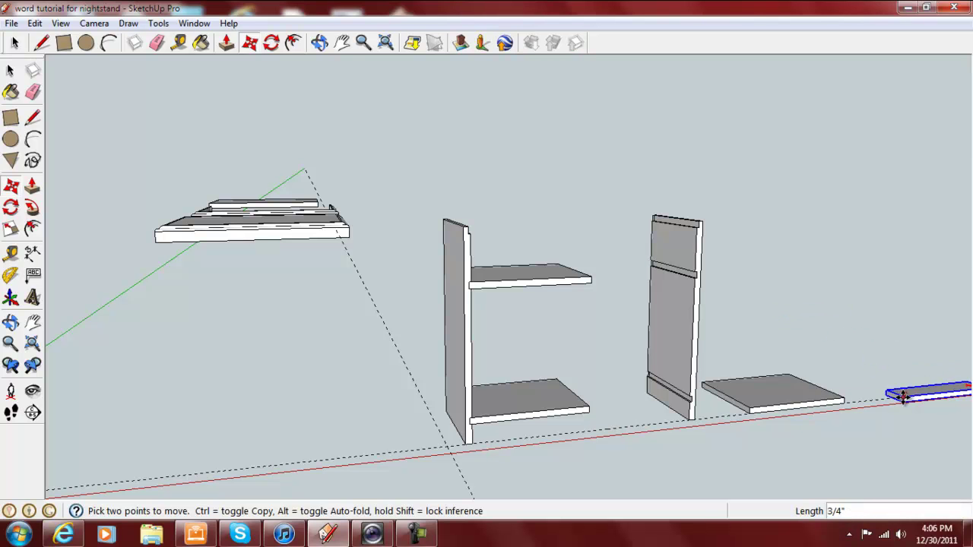
key("ctrl")
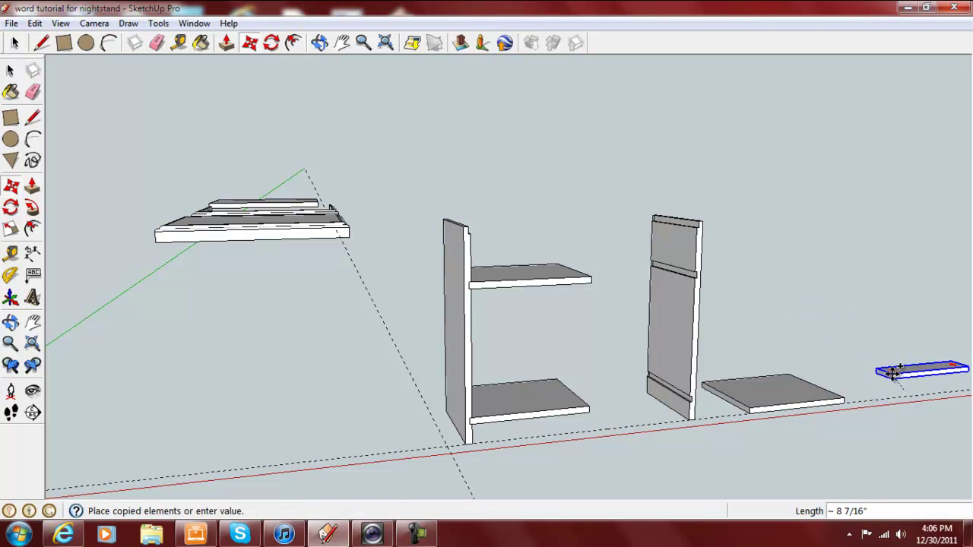
scroll(502, 243, "up", 6)
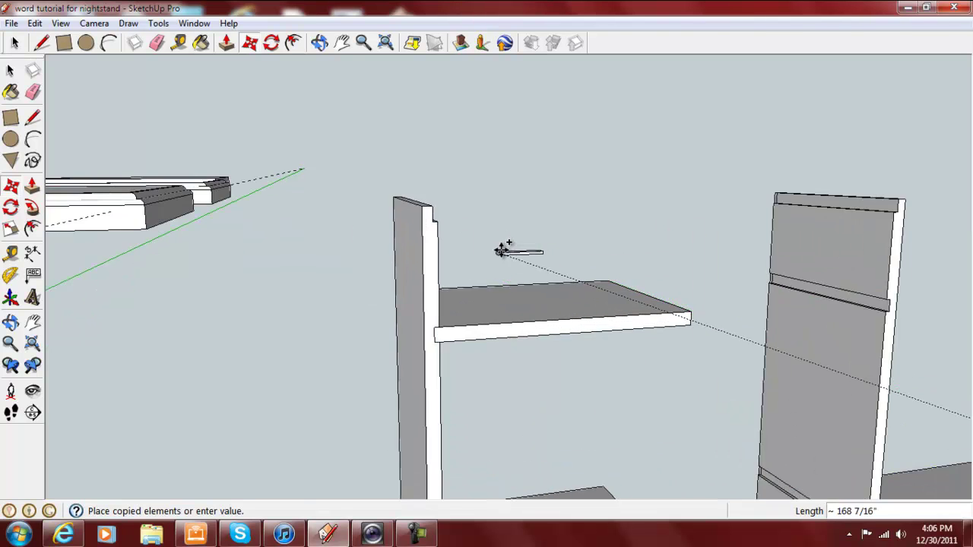
scroll(475, 199, "down", 5)
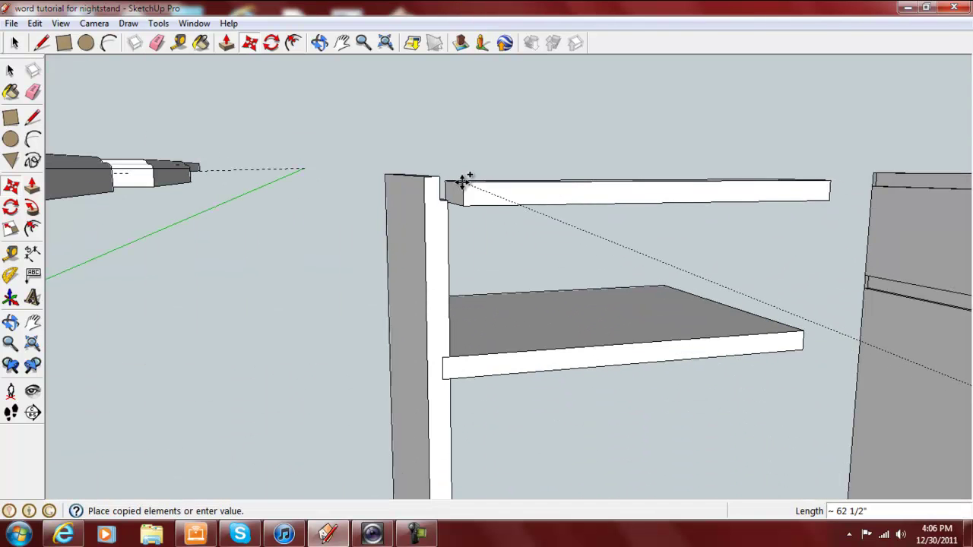
left_click(441, 176)
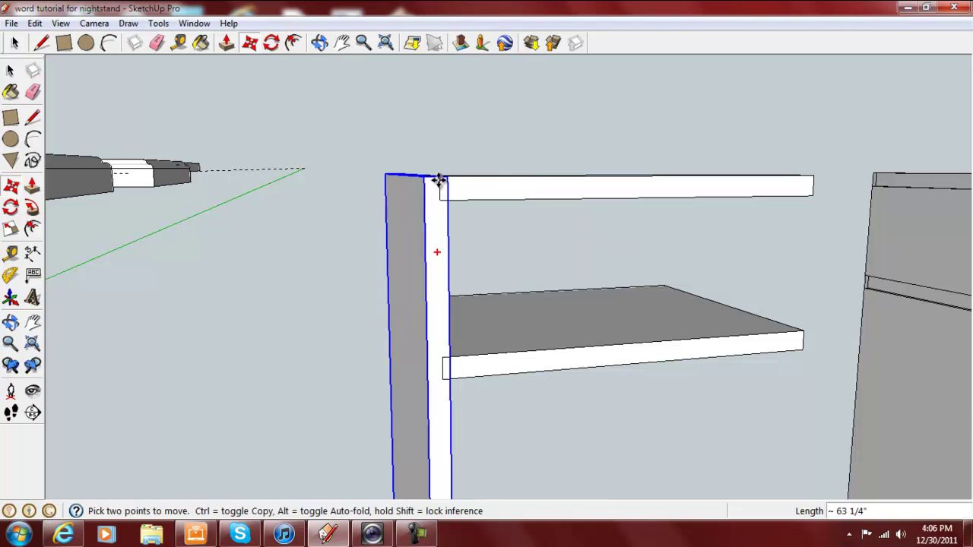
Copy the placed stretcher along the side panel's top notch to the notch's rear end
middle_click_drag(820, 352, 327, 276)
scroll(358, 163, "up", 6)
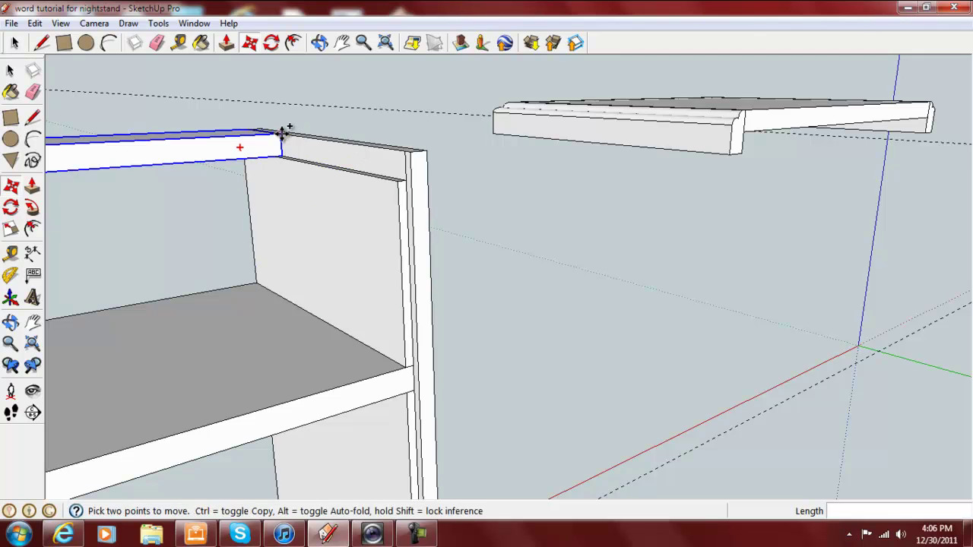
left_click(279, 134)
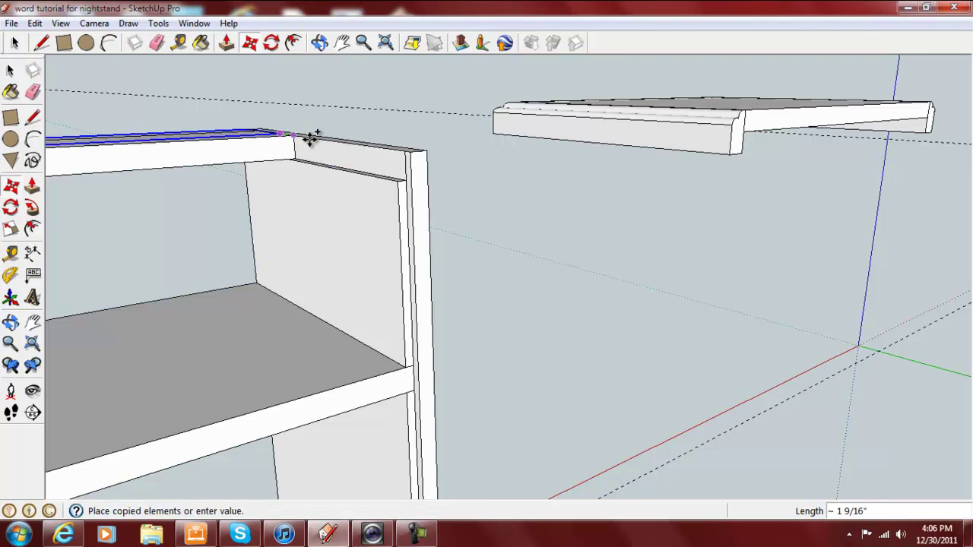
left_click(408, 150)
Move the mirrored side panel onto the free ends of the boards and stretchers, matching its top notch corner to the front stretcher's lower corner
middle_click_drag(393, 381, 485, 218)
scroll(764, 359, "down", 5)
middle_click_drag(337, 354, 527, 376)
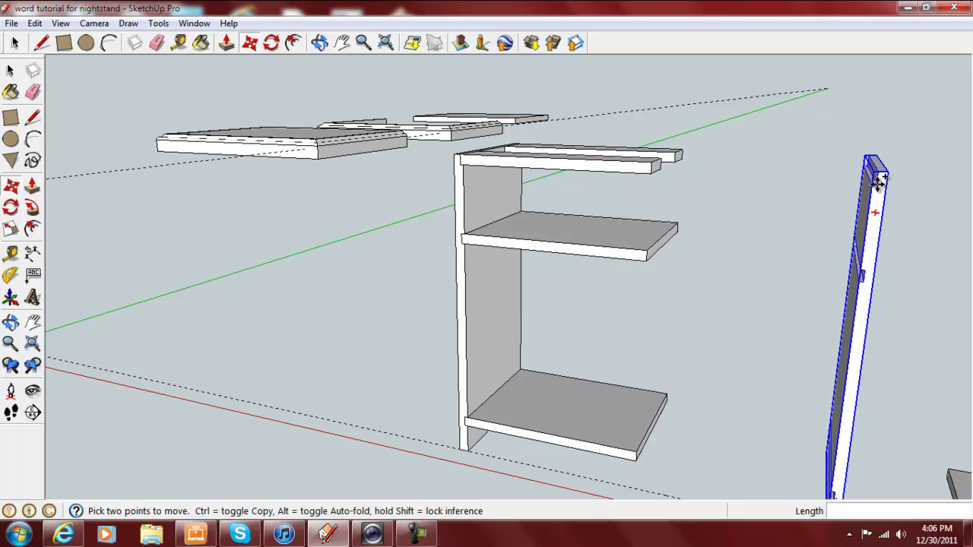
scroll(874, 187, "up", 4)
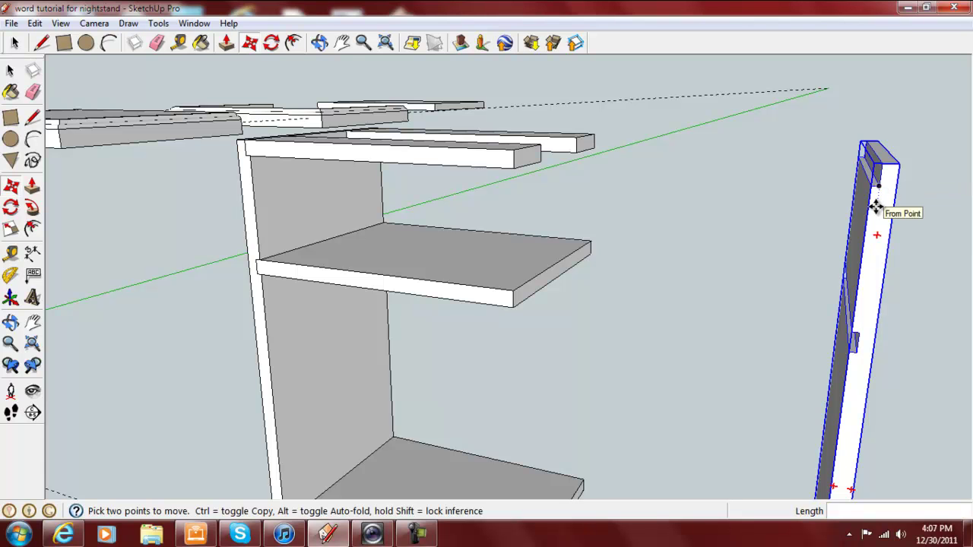
left_click(879, 185)
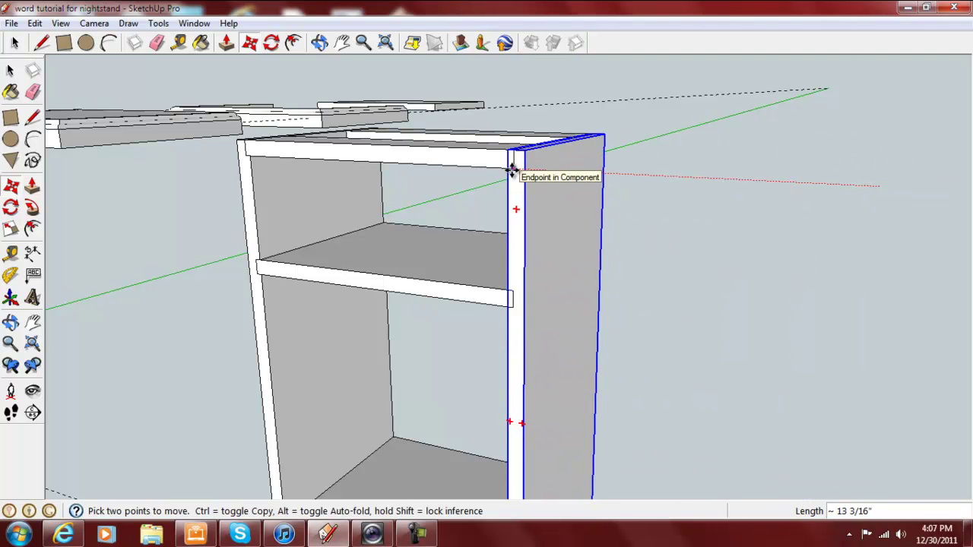
left_click(512, 170)
scroll(662, 296, "down", 4)
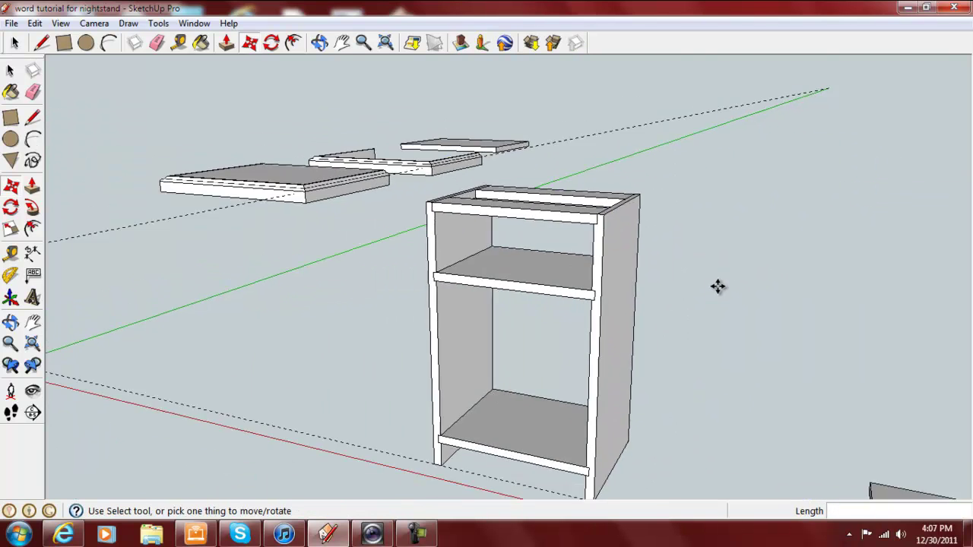
mouse_move(749, 373)
middle_mouse_down()
mouse_move(239, 406)
mouse_move(169, 326)
mouse_move(361, 367)
mouse_move(699, 402)
mouse_move(899, 371)
mouse_move(848, 323)
mouse_move(856, 317)
mouse_move(725, 291)
middle_mouse_up()
key("m")
left_click(11, 70)
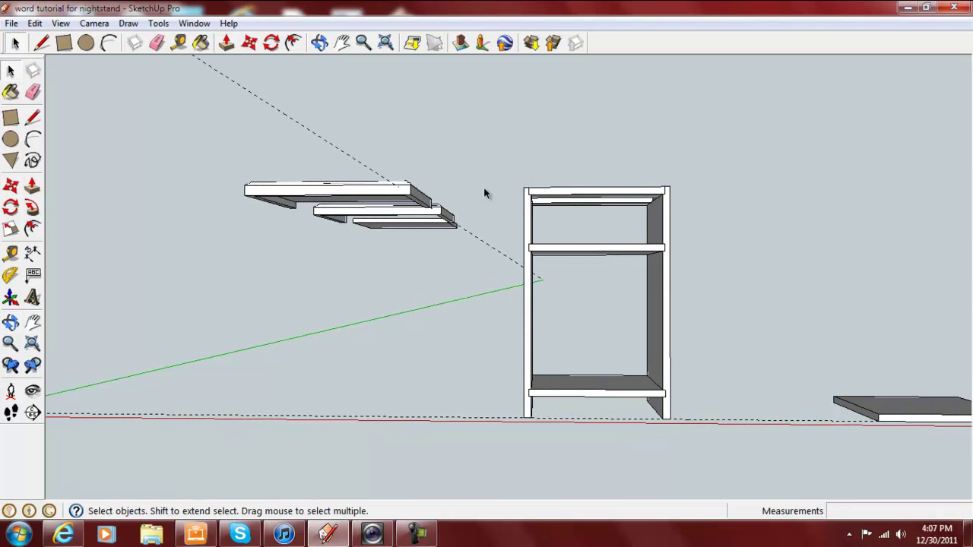
left_click_drag(485, 149, 738, 473)
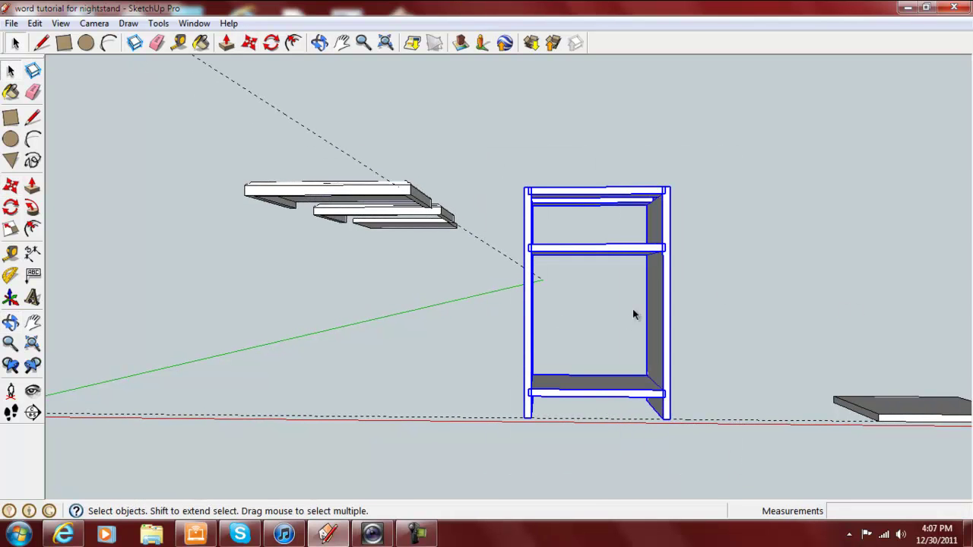
right_click(640, 254)
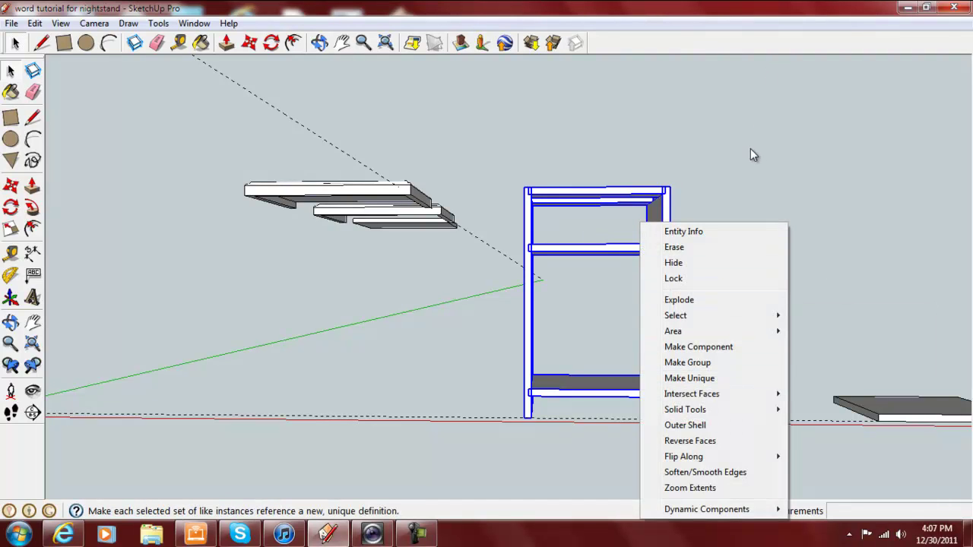
left_click(832, 178)
left_click(827, 176)
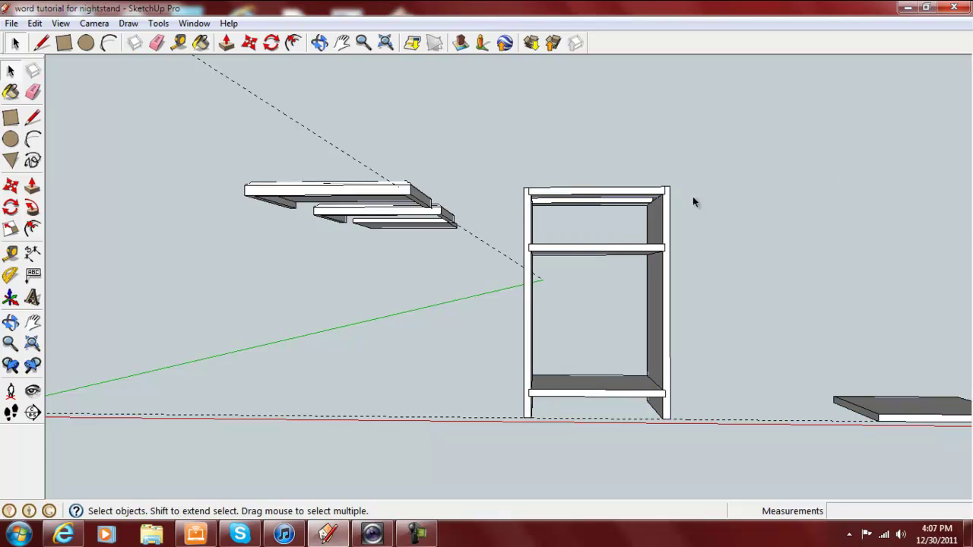
Copy the whole assembled cabinet by its upper back corner to the guide intersection at the back underside of the molded top
left_click_drag(464, 393, 759, 477)
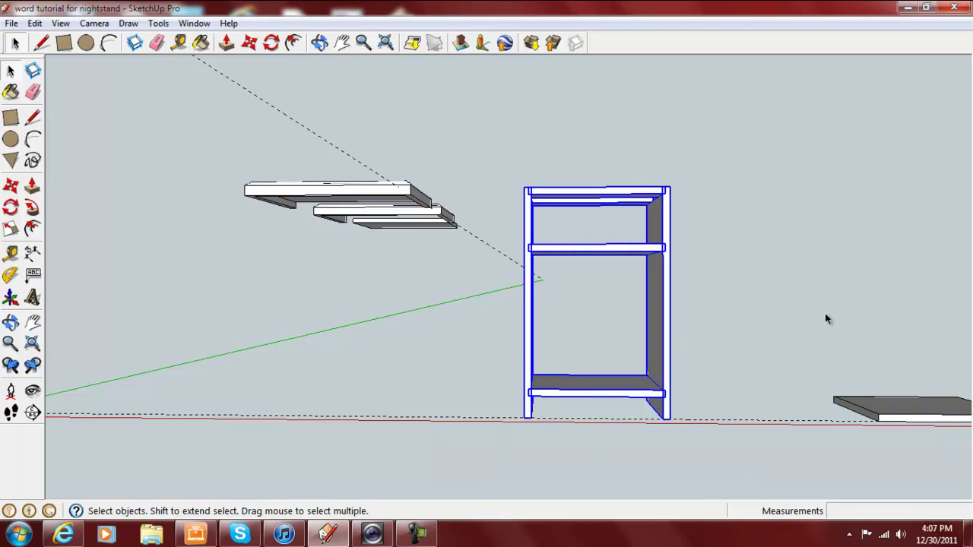
middle_click_drag(780, 304, 397, 211)
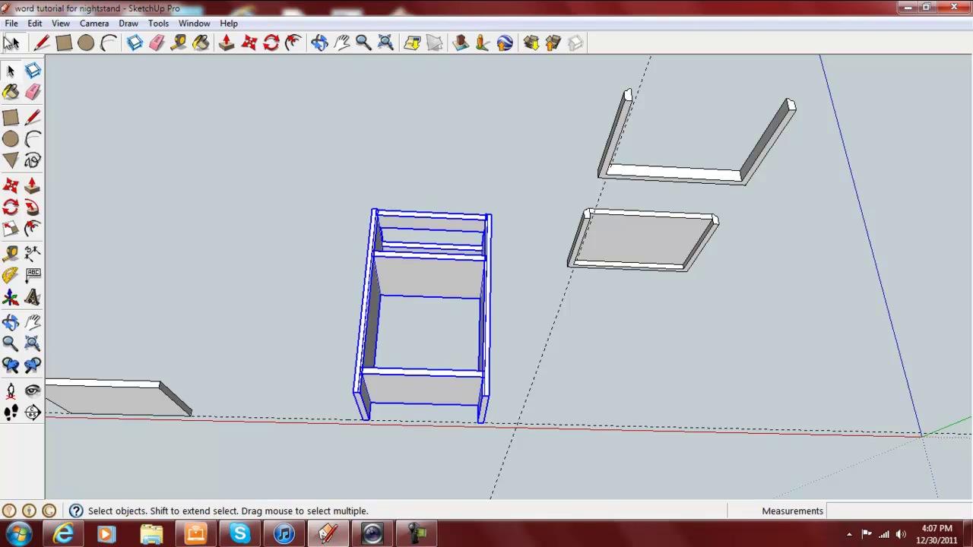
left_click(10, 185)
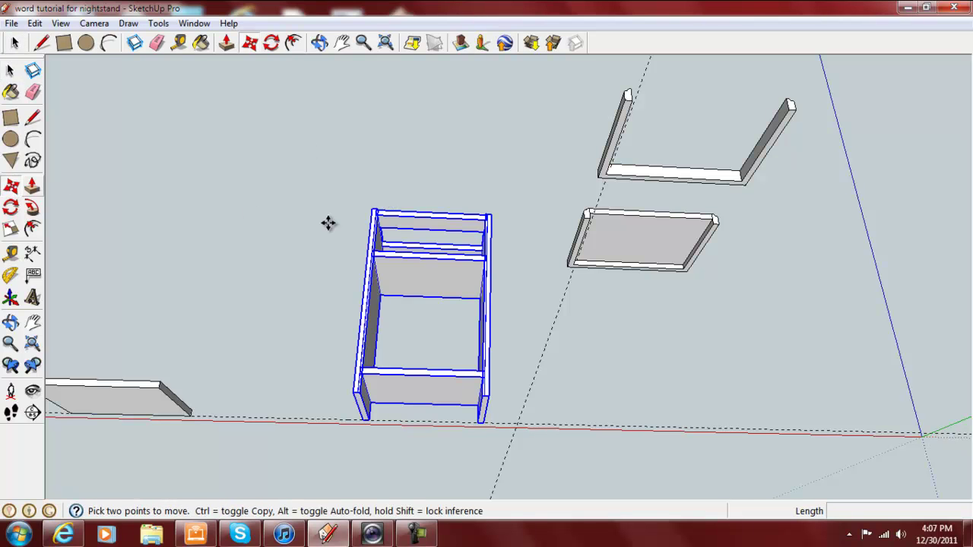
left_click(372, 207)
key("ctrl")
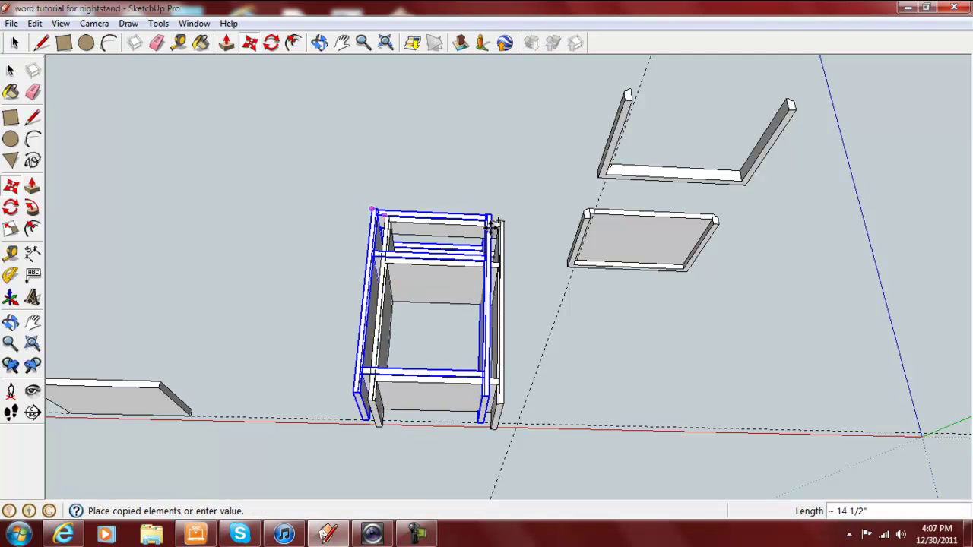
scroll(616, 225, "up", 3)
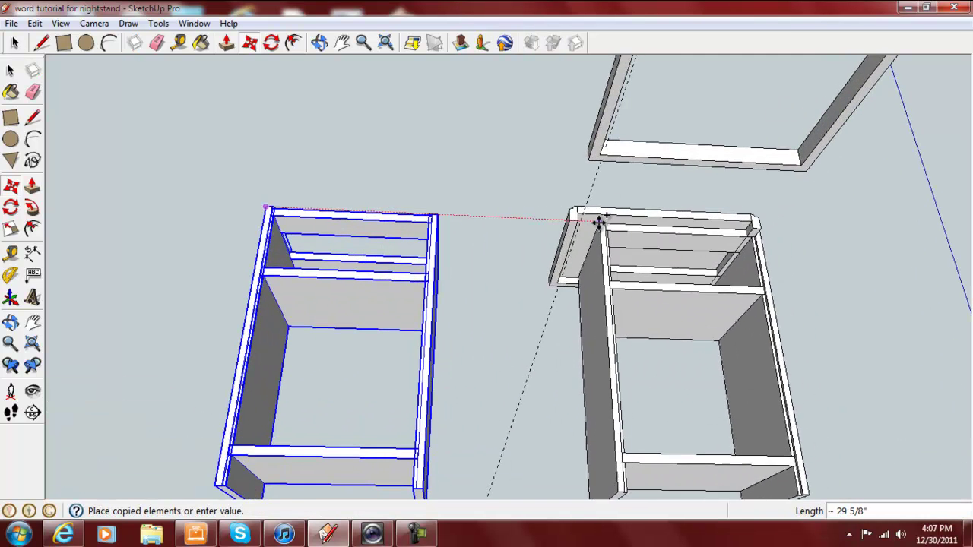
scroll(597, 209, "up", 5)
scroll(590, 210, "up", 2)
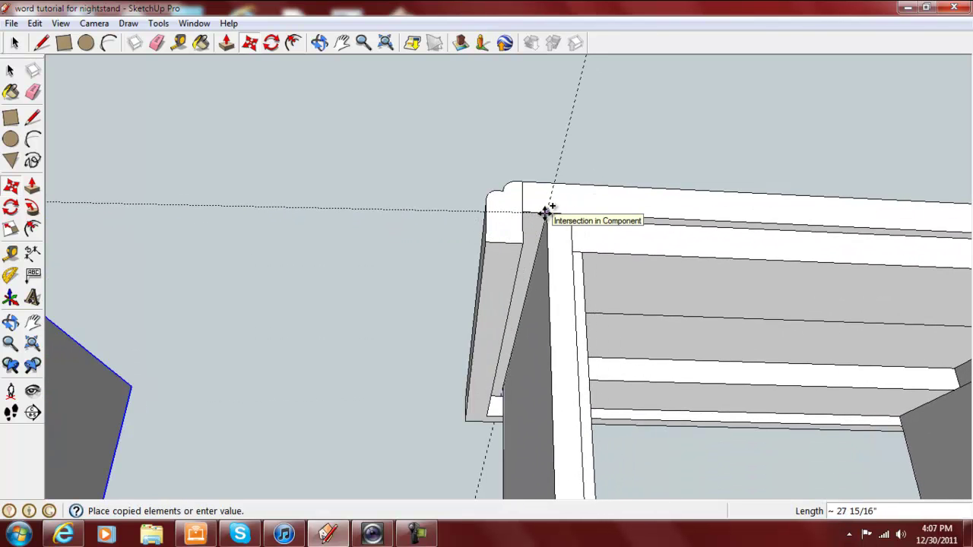
left_click(545, 213)
Examine how the copied cabinet fits against the underside of the molded top at the front and sides
middle_click_drag(542, 340, 803, 338)
scroll(735, 374, "down", 3)
scroll(735, 374, "down", 8)
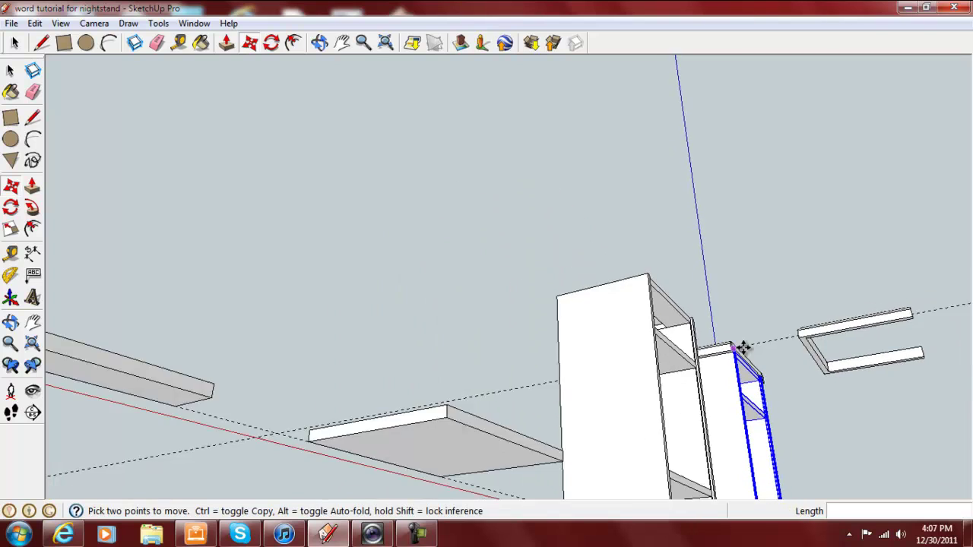
middle_click_drag(497, 343, 851, 335)
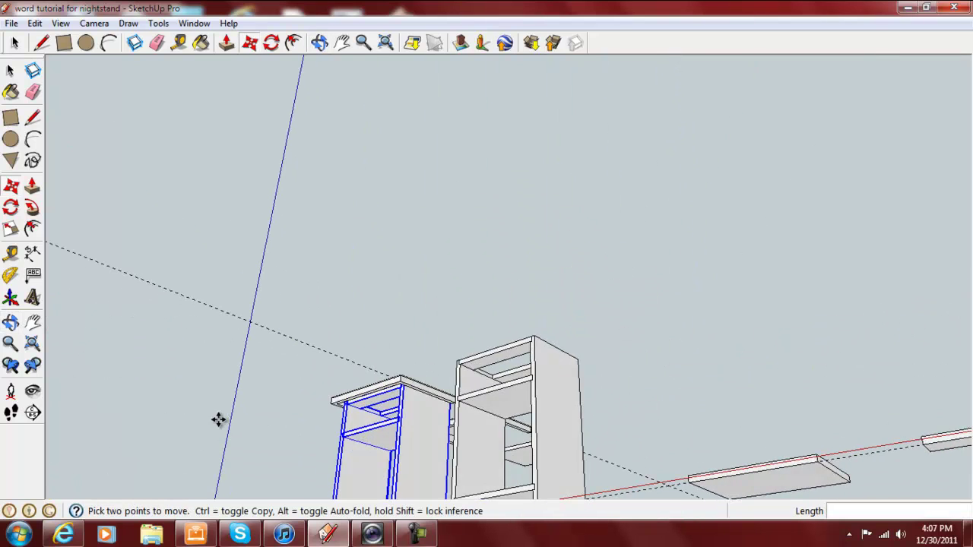
scroll(457, 467, "up", 2)
scroll(456, 466, "up", 6)
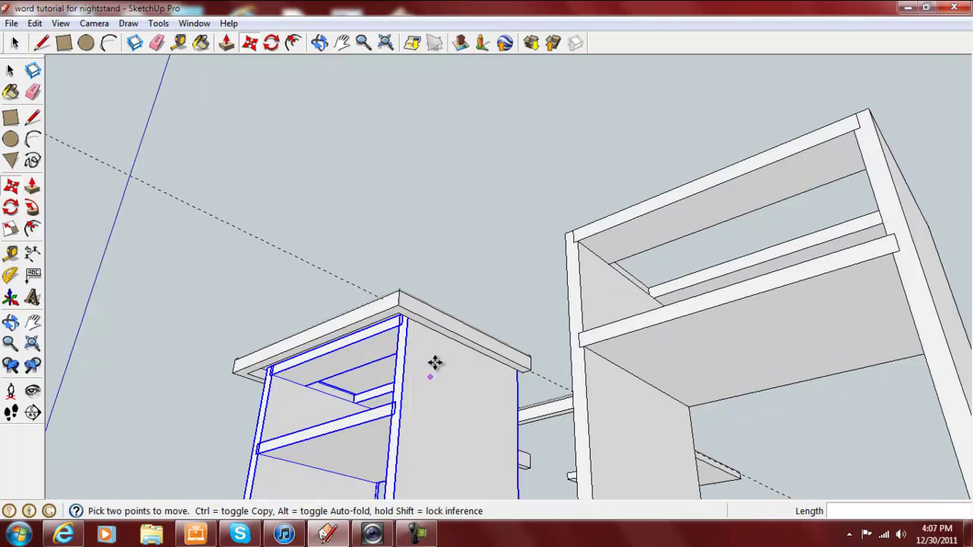
scroll(428, 420, "up", 2)
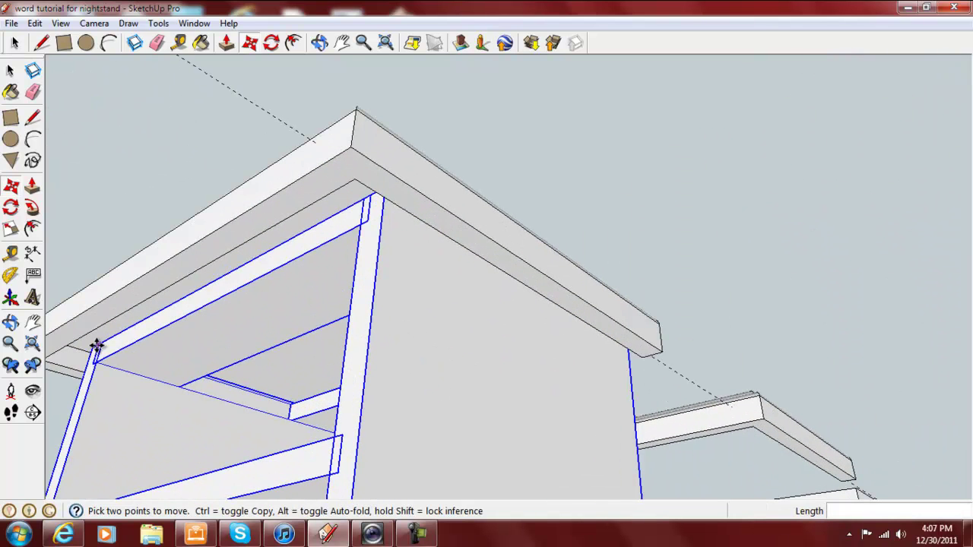